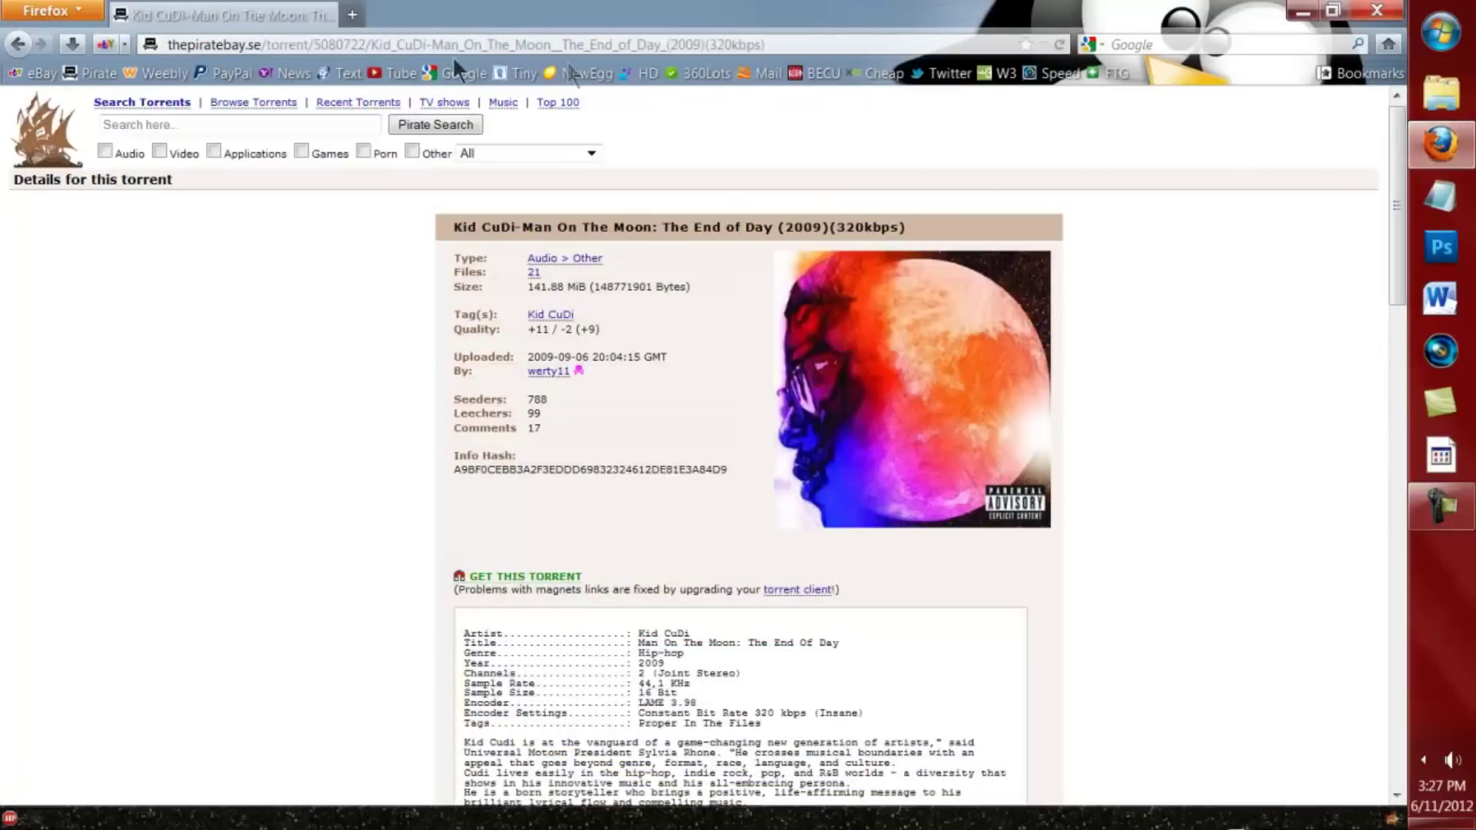
# Step: Search Google for 'utorrent' and open the official utorrent.com site
pyautogui.click(460, 73)
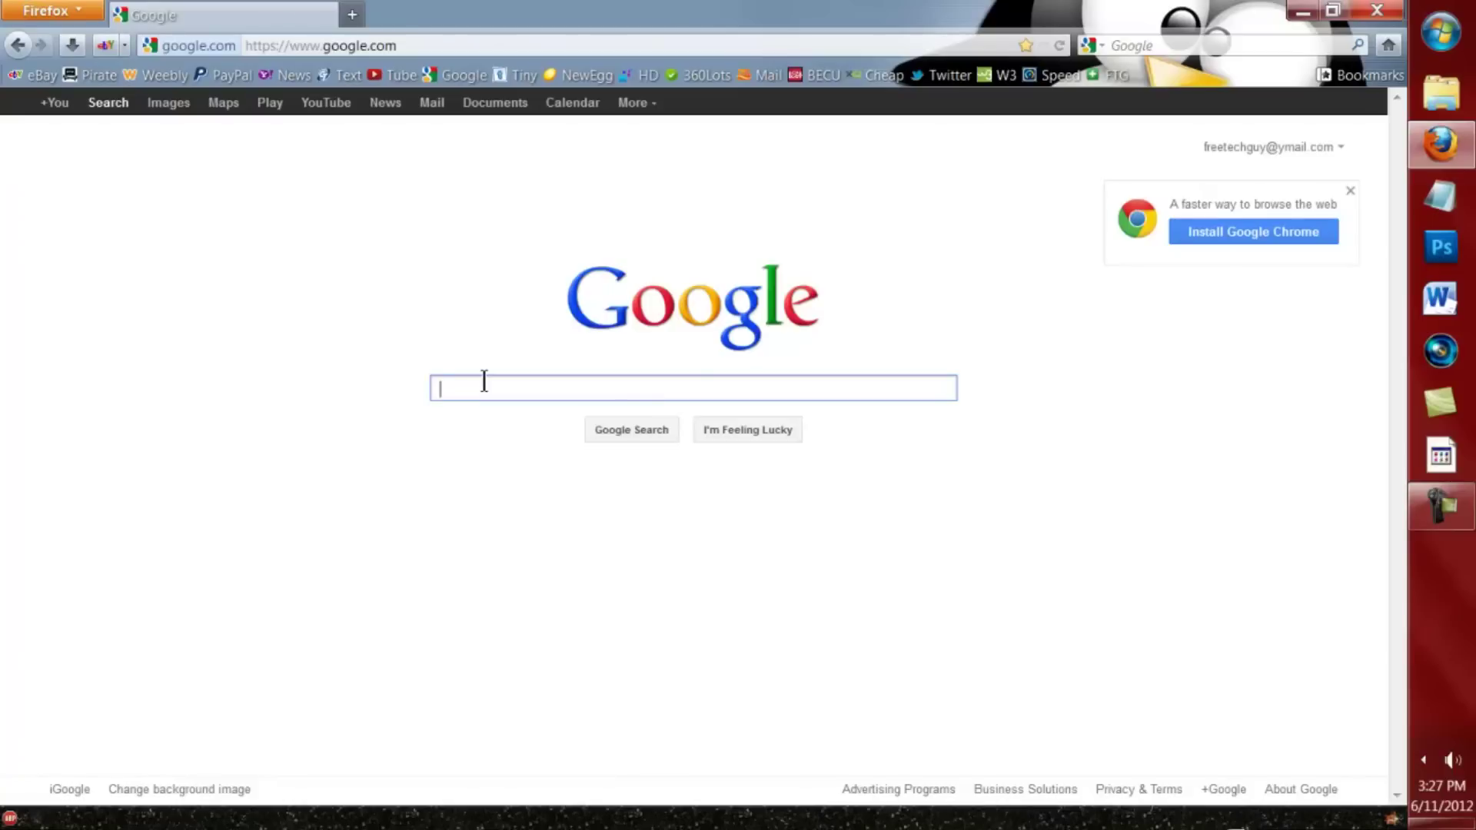
pyautogui.write('utor')
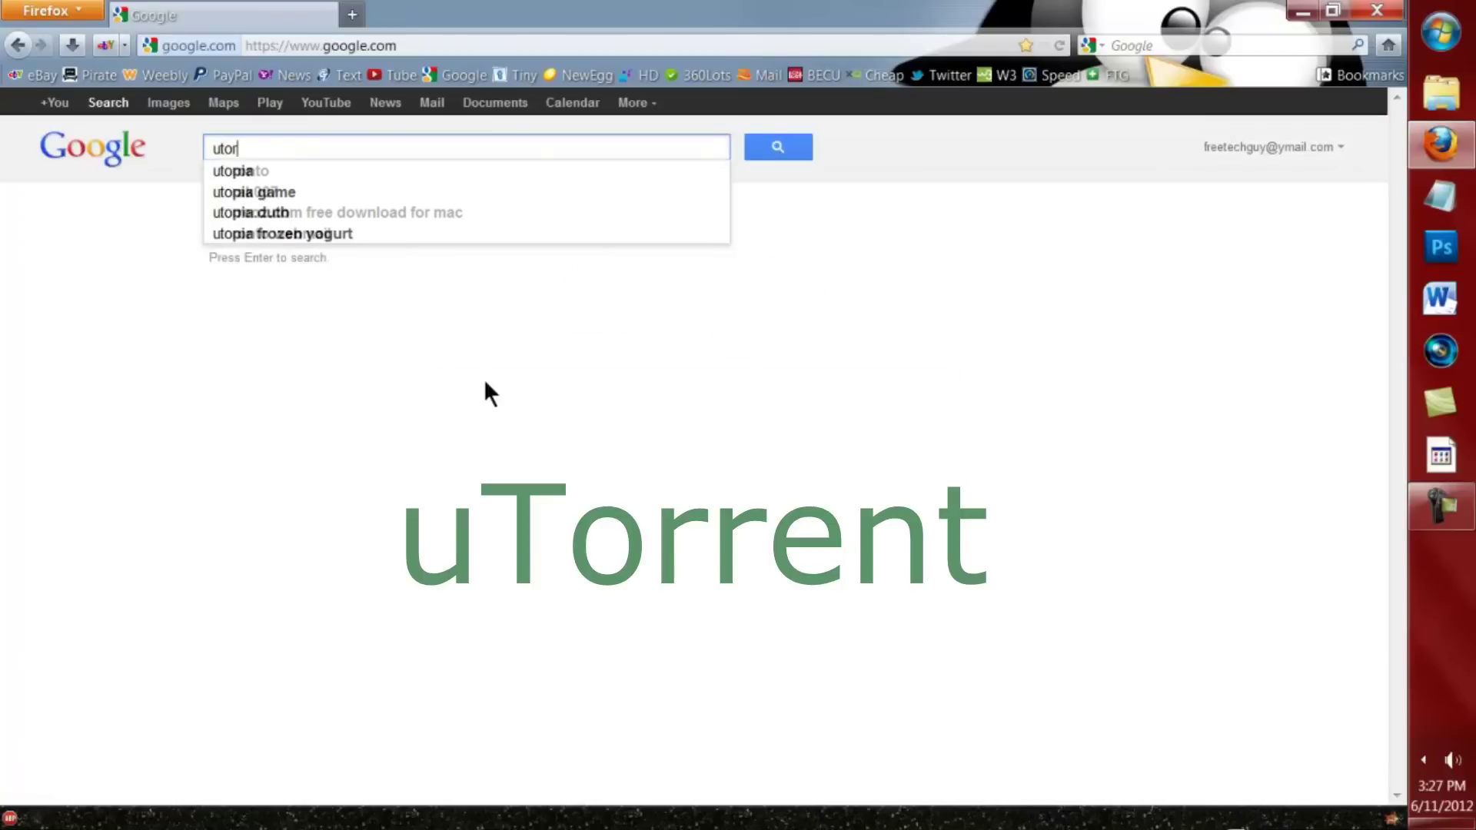
pyautogui.write('rent')
pyautogui.press('Return')
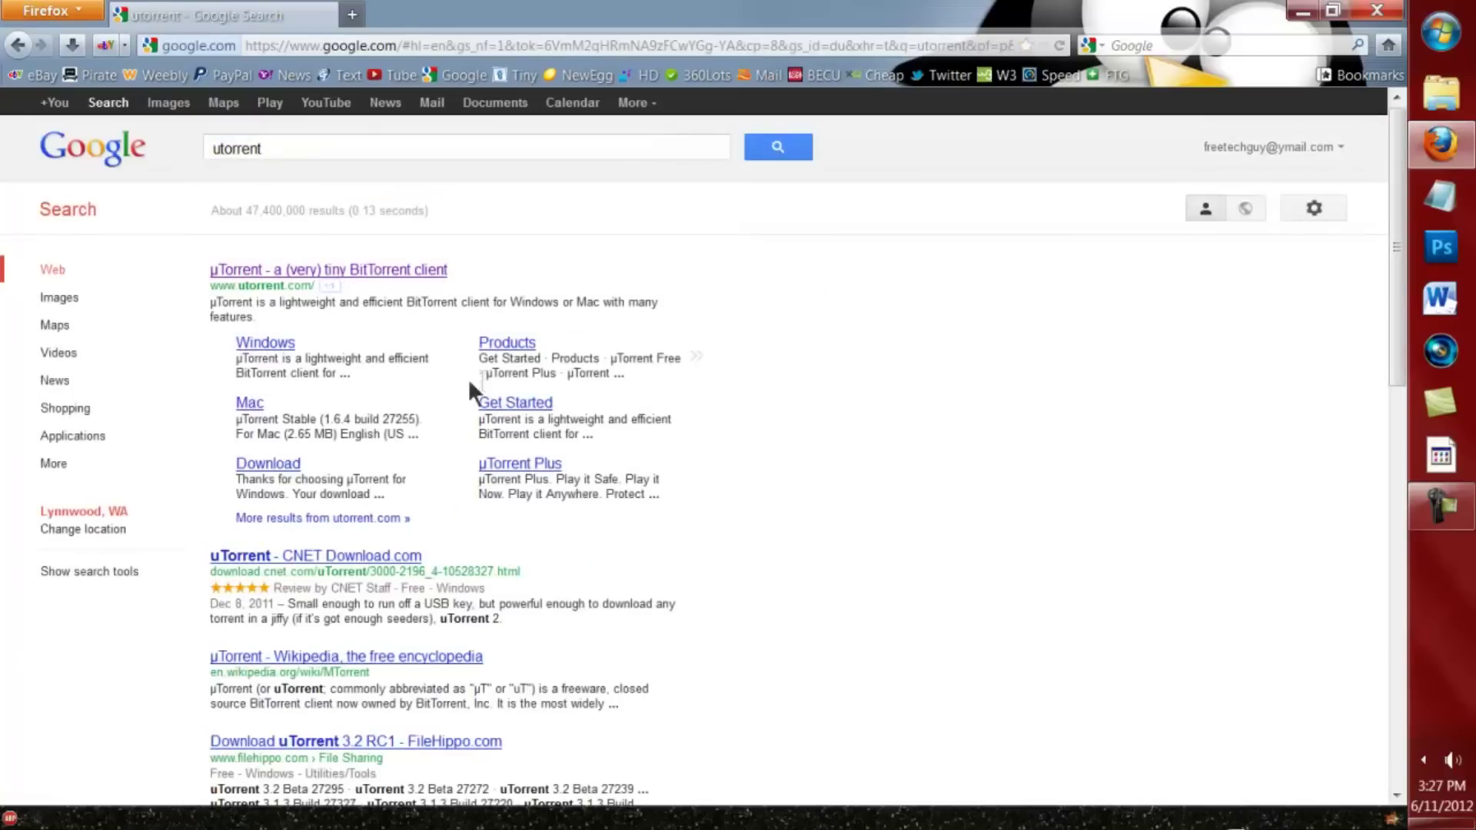
pyautogui.click(415, 271)
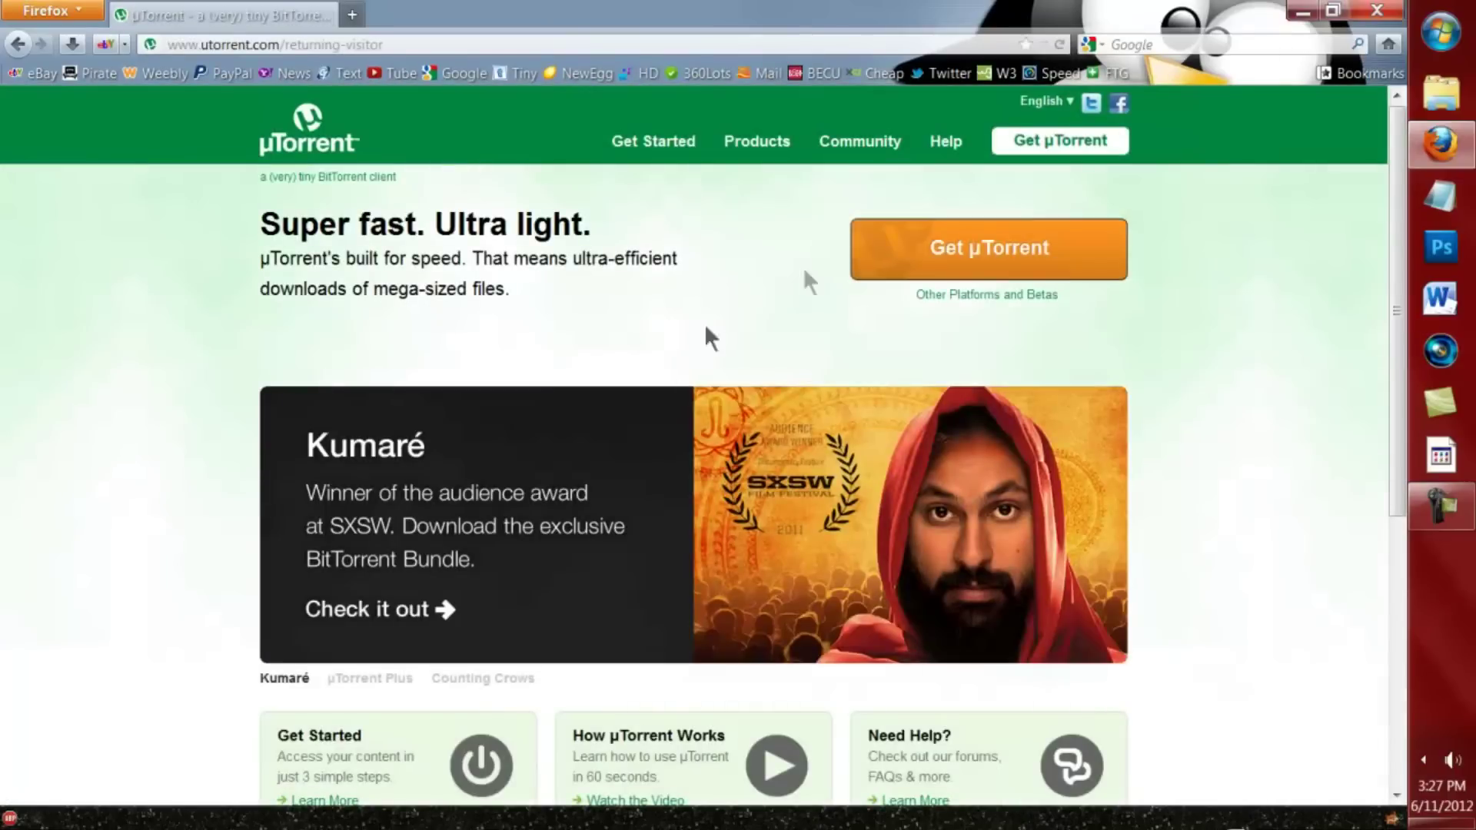
# Step: Bring up the free uTorrent for Windows download, dismiss it, and return to Google
pyautogui.click(959, 259)
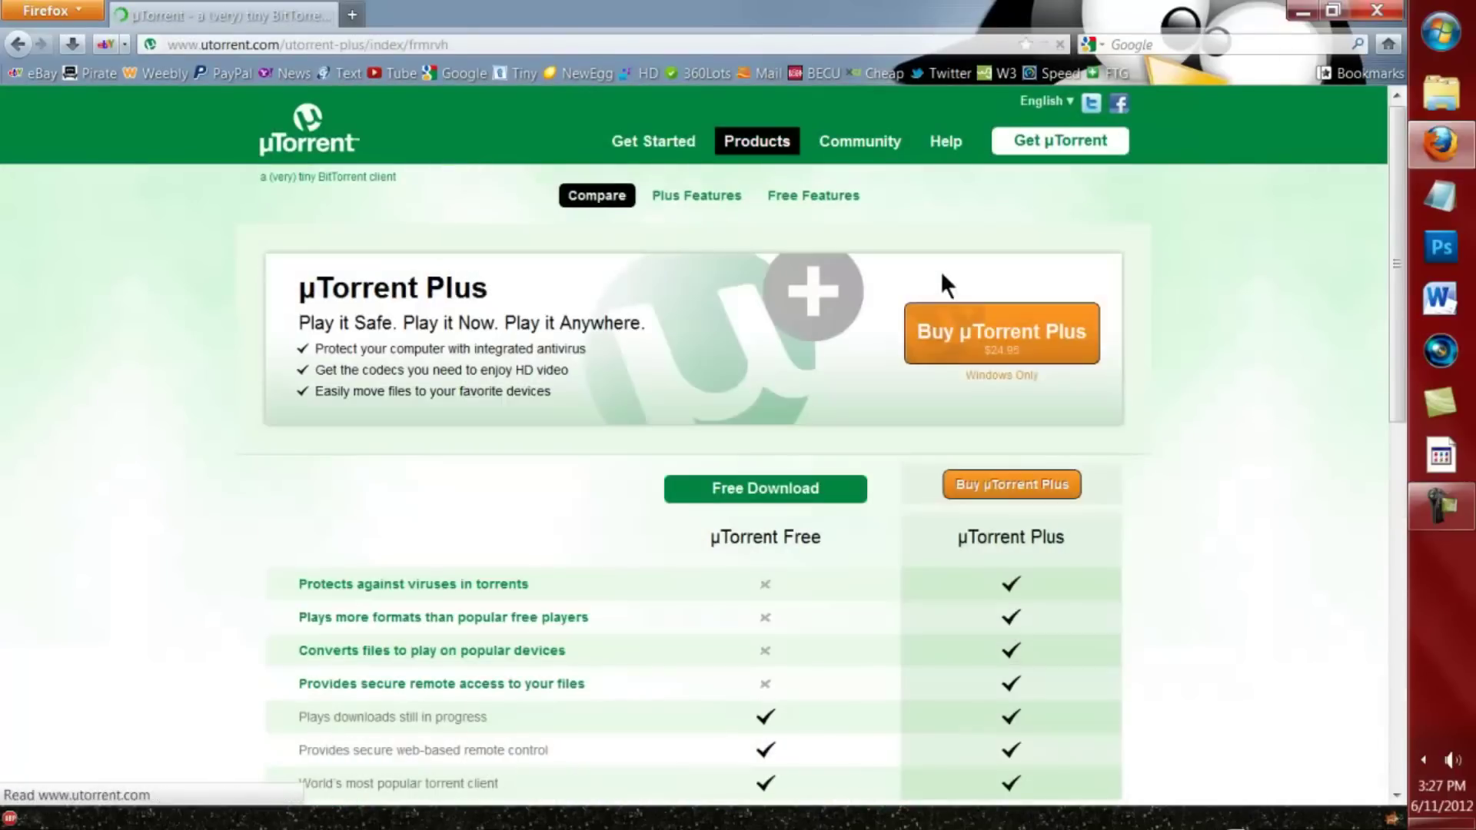
pyautogui.click(755, 499)
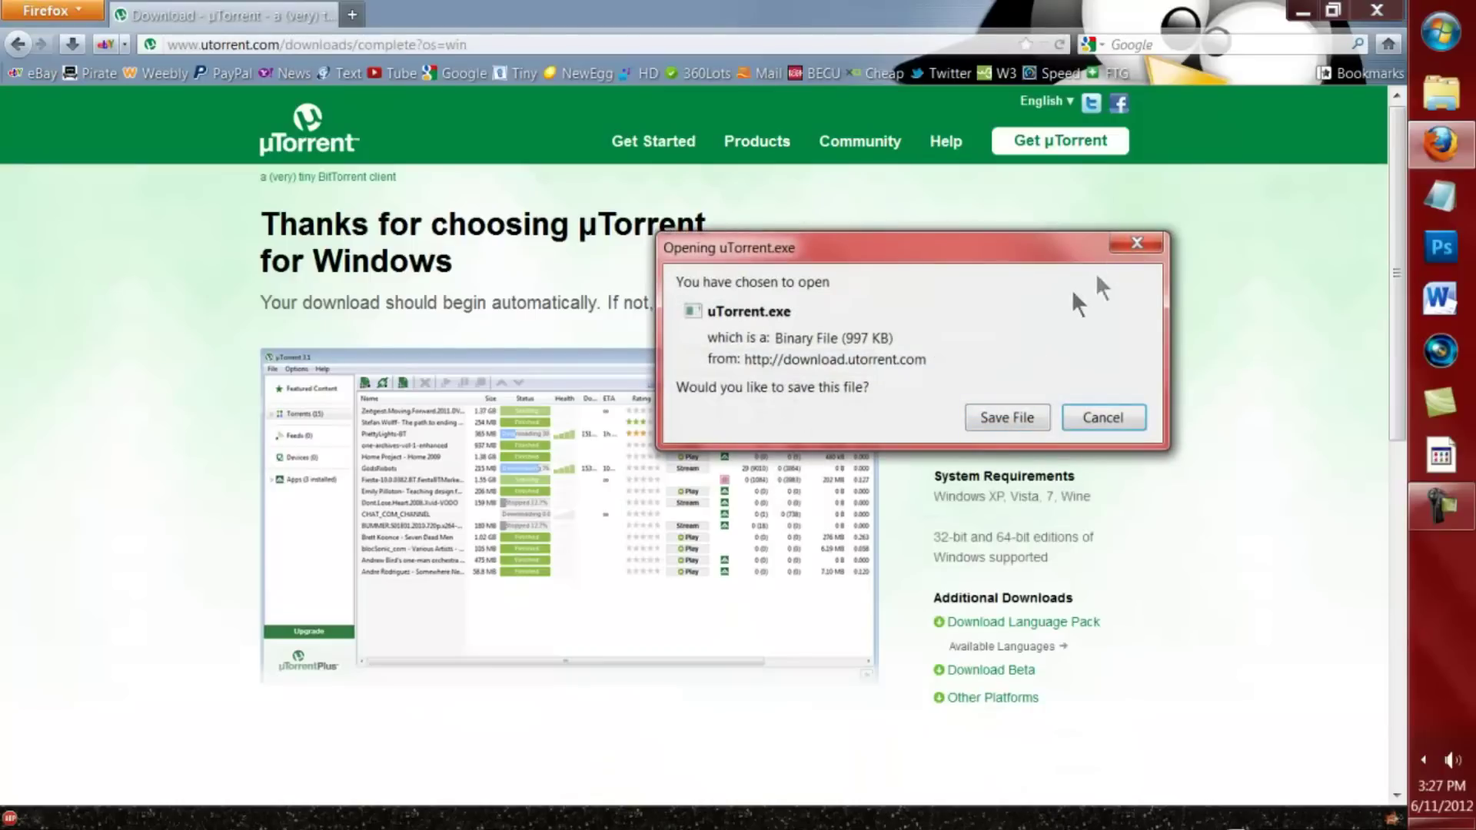
pyautogui.click(1137, 243)
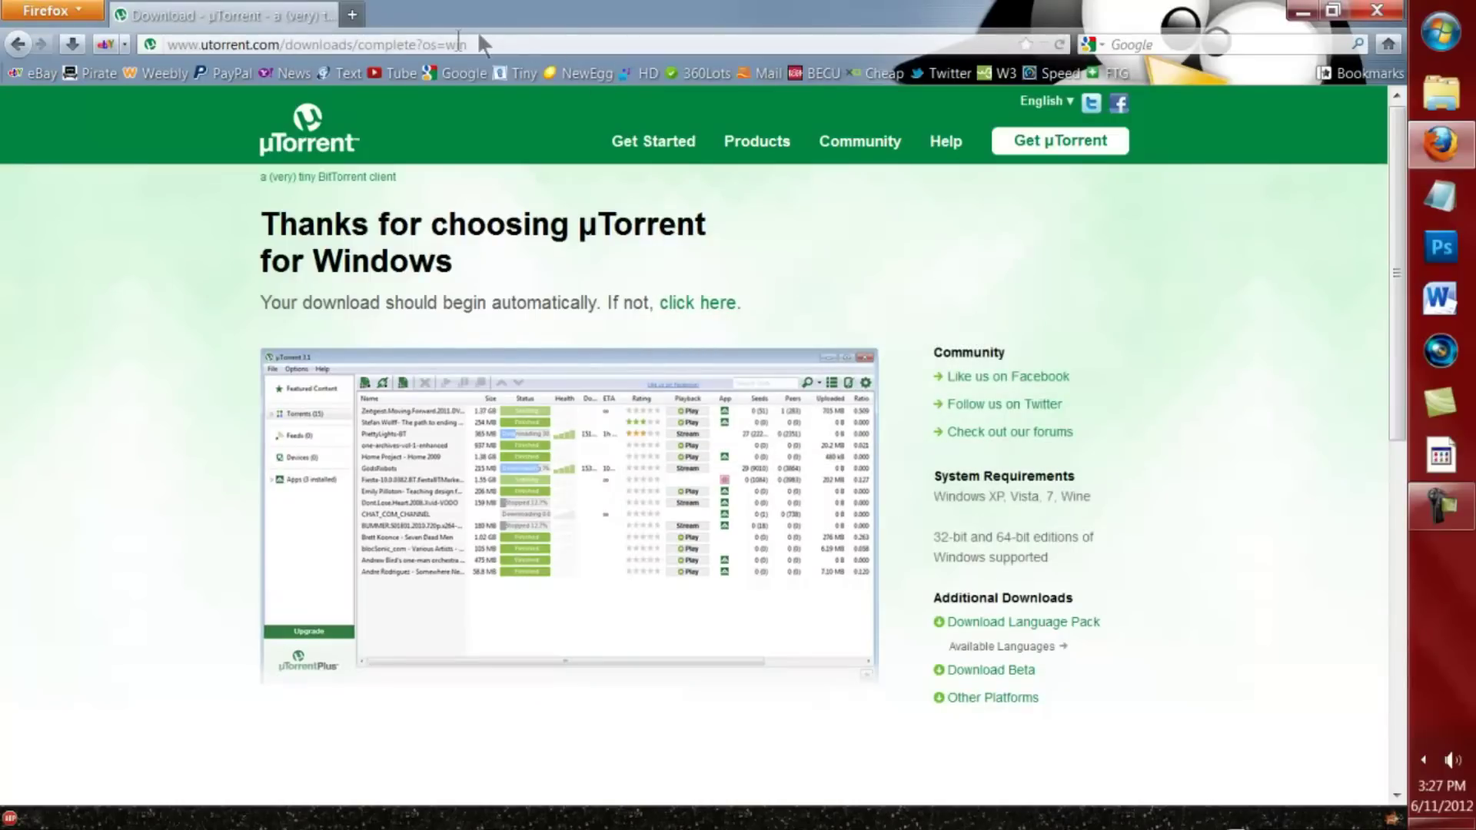
pyautogui.click(457, 74)
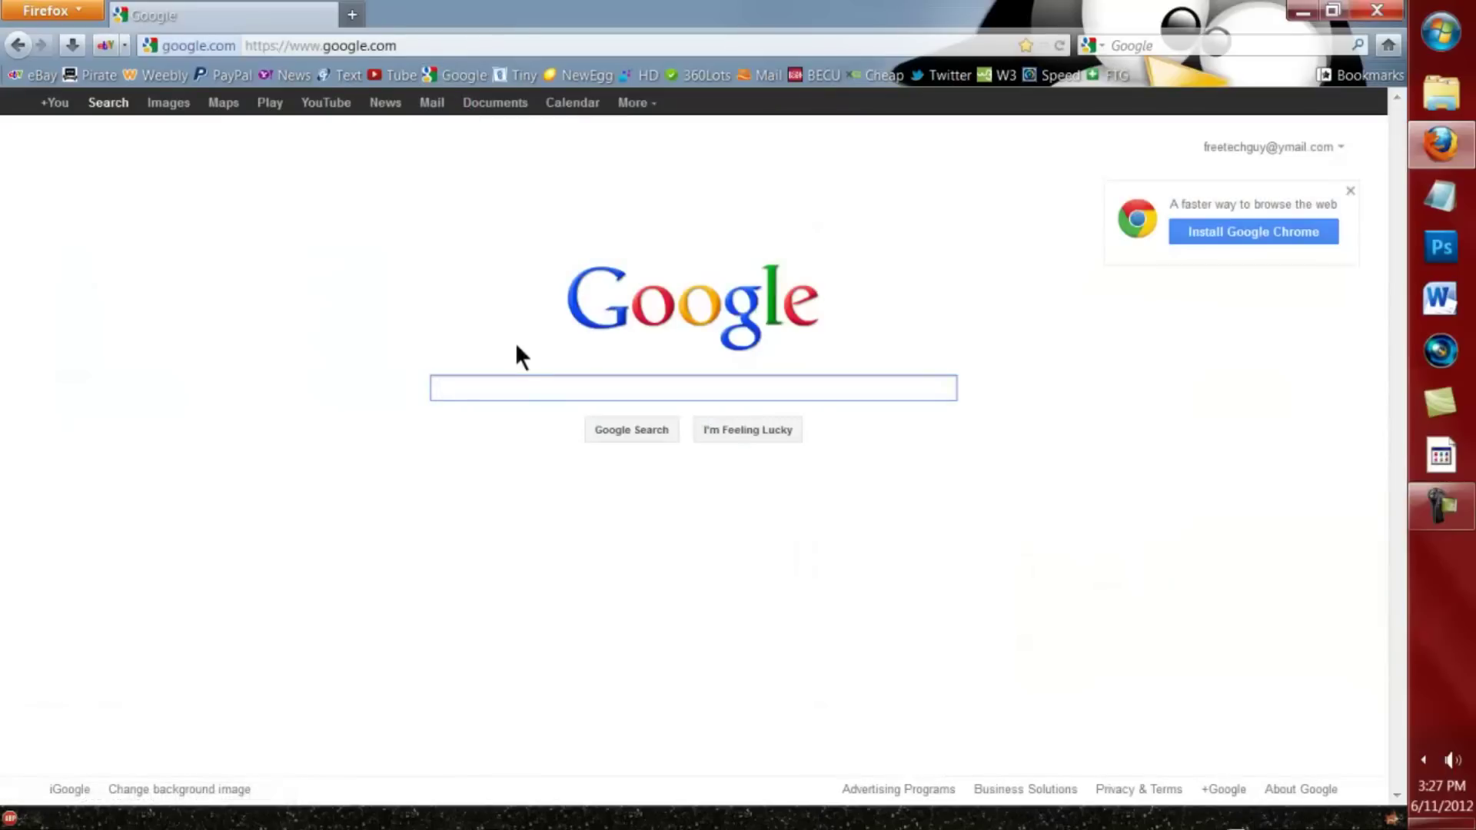
# Step: Search Google for 'peerblock' and open peerblock.com's releases page
pyautogui.write('pee')
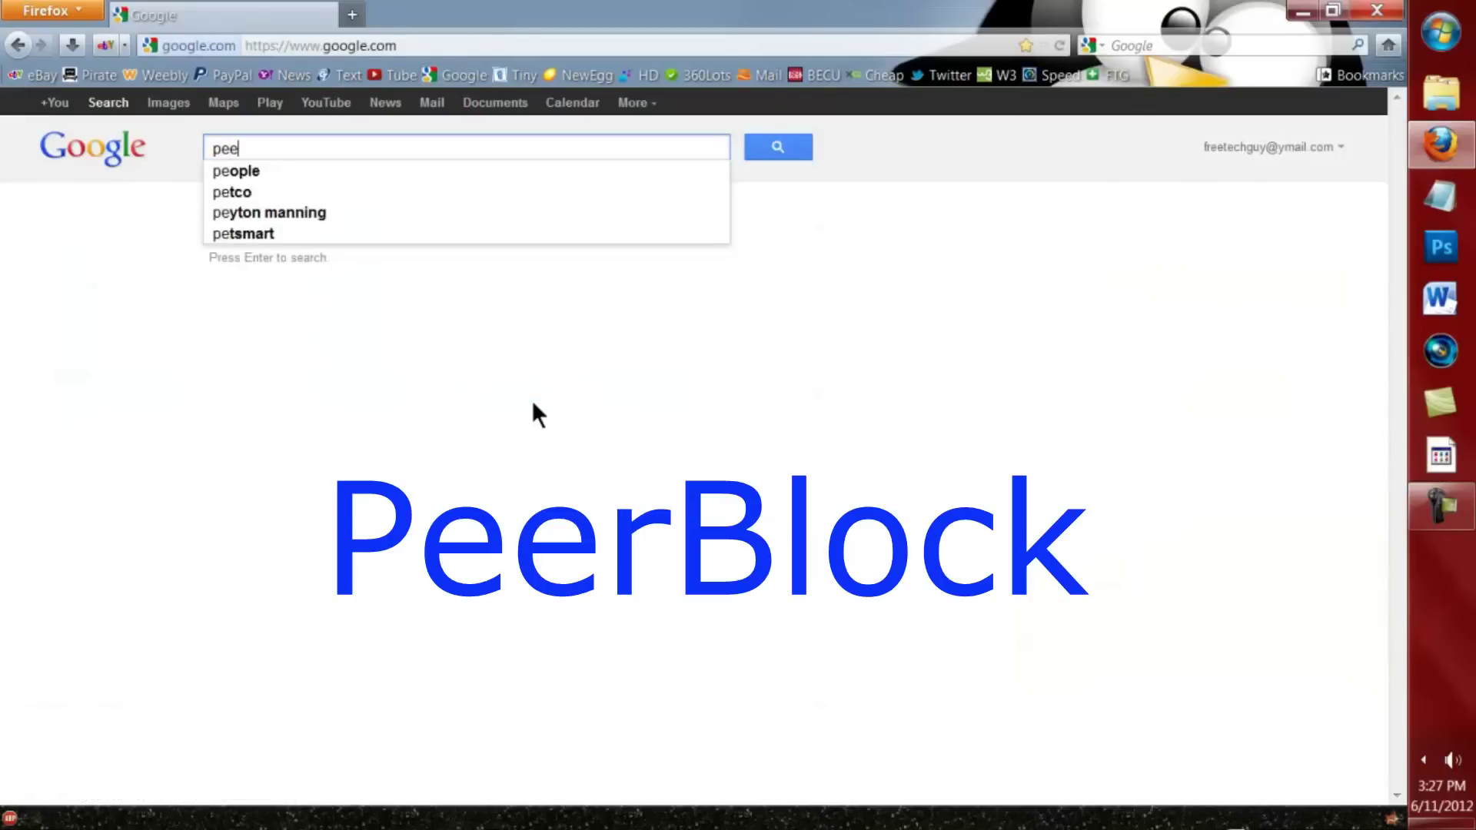
pyautogui.write('rblock')
pyautogui.press('Return')
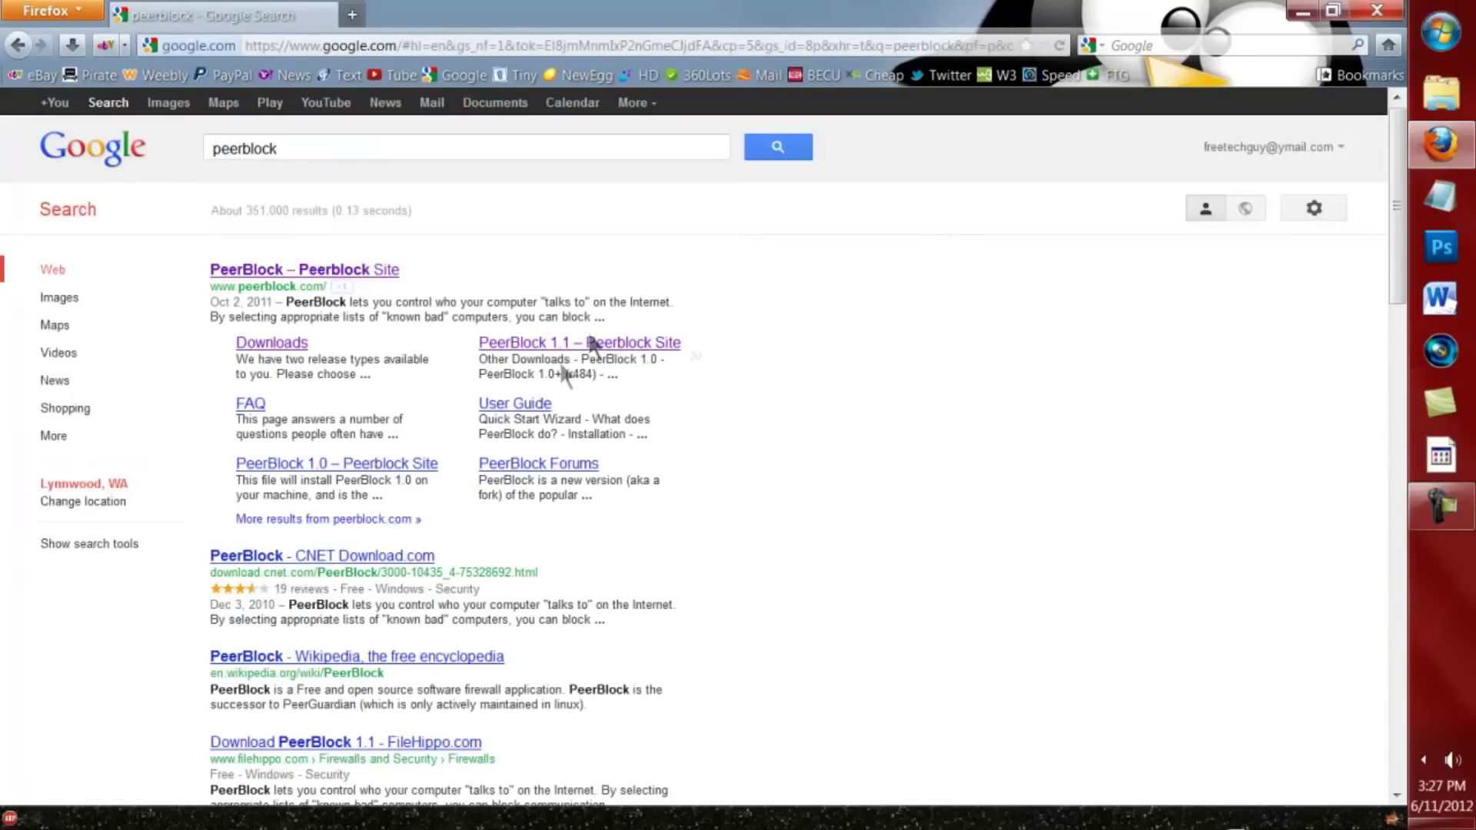
pyautogui.click(376, 271)
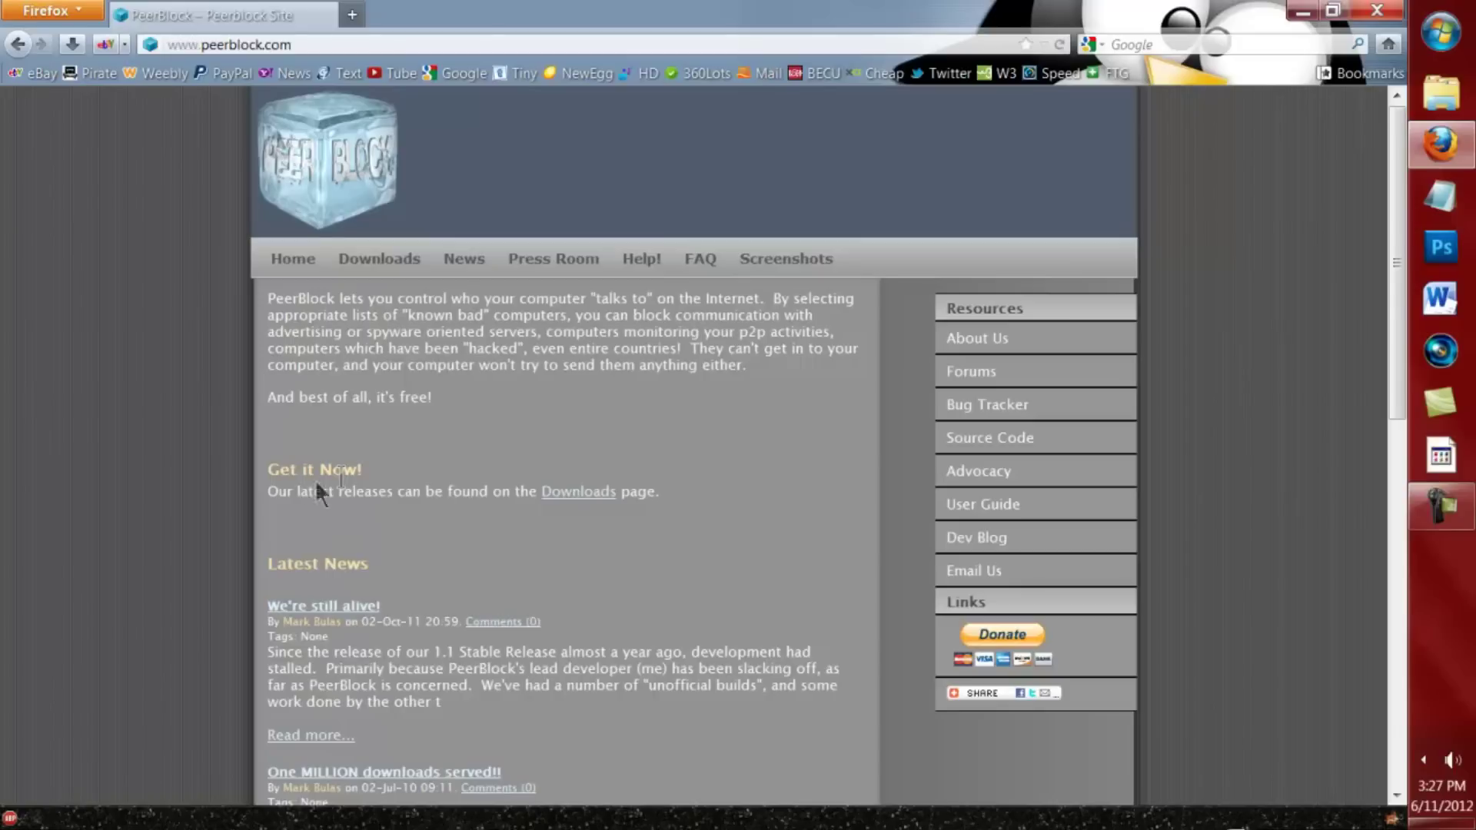
pyautogui.click(574, 492)
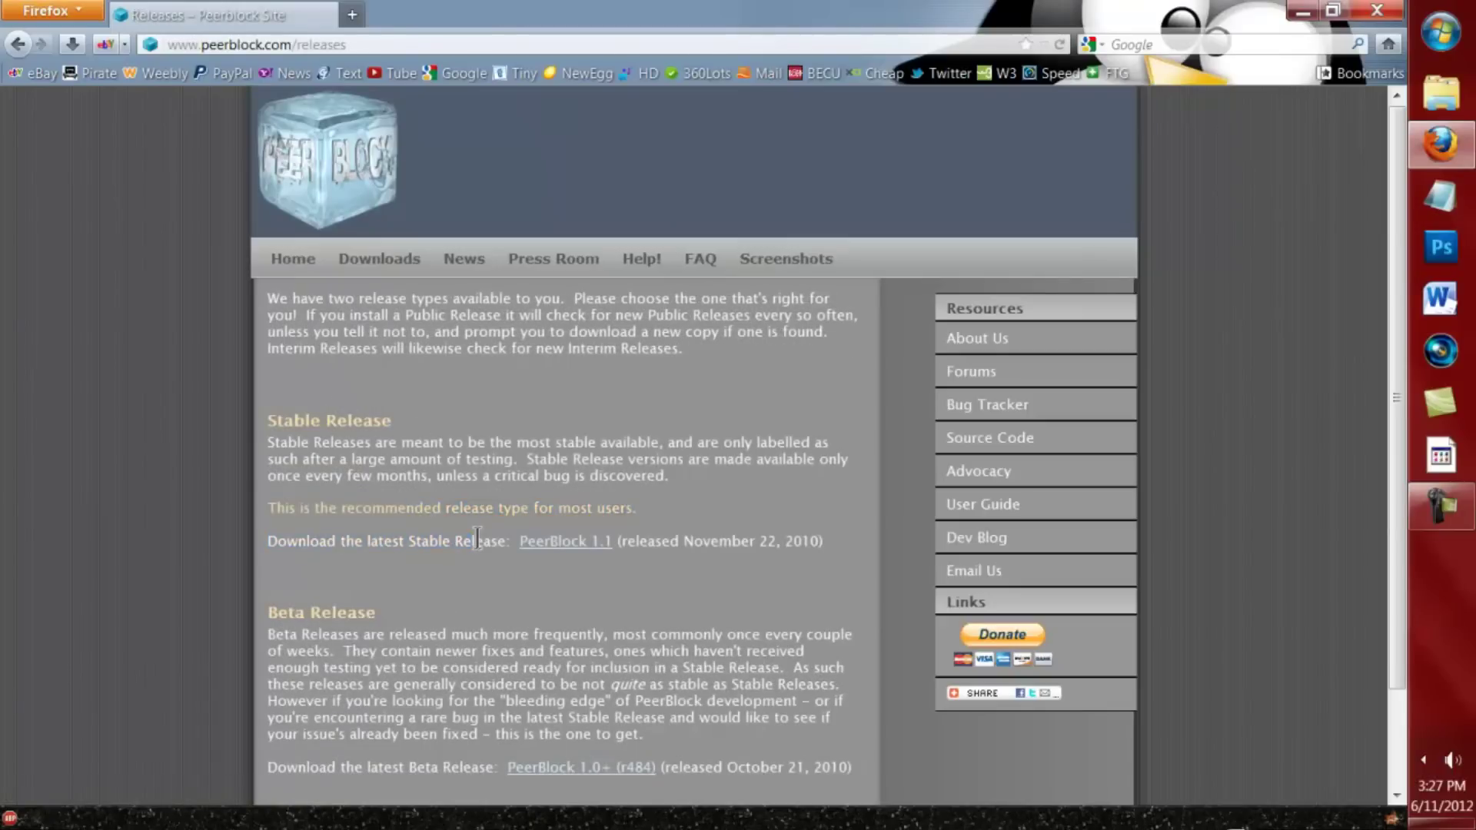
# Step: On the PeerBlock 1.1 release page, start the installer download, then dismiss the prompt
pyautogui.click(555, 548)
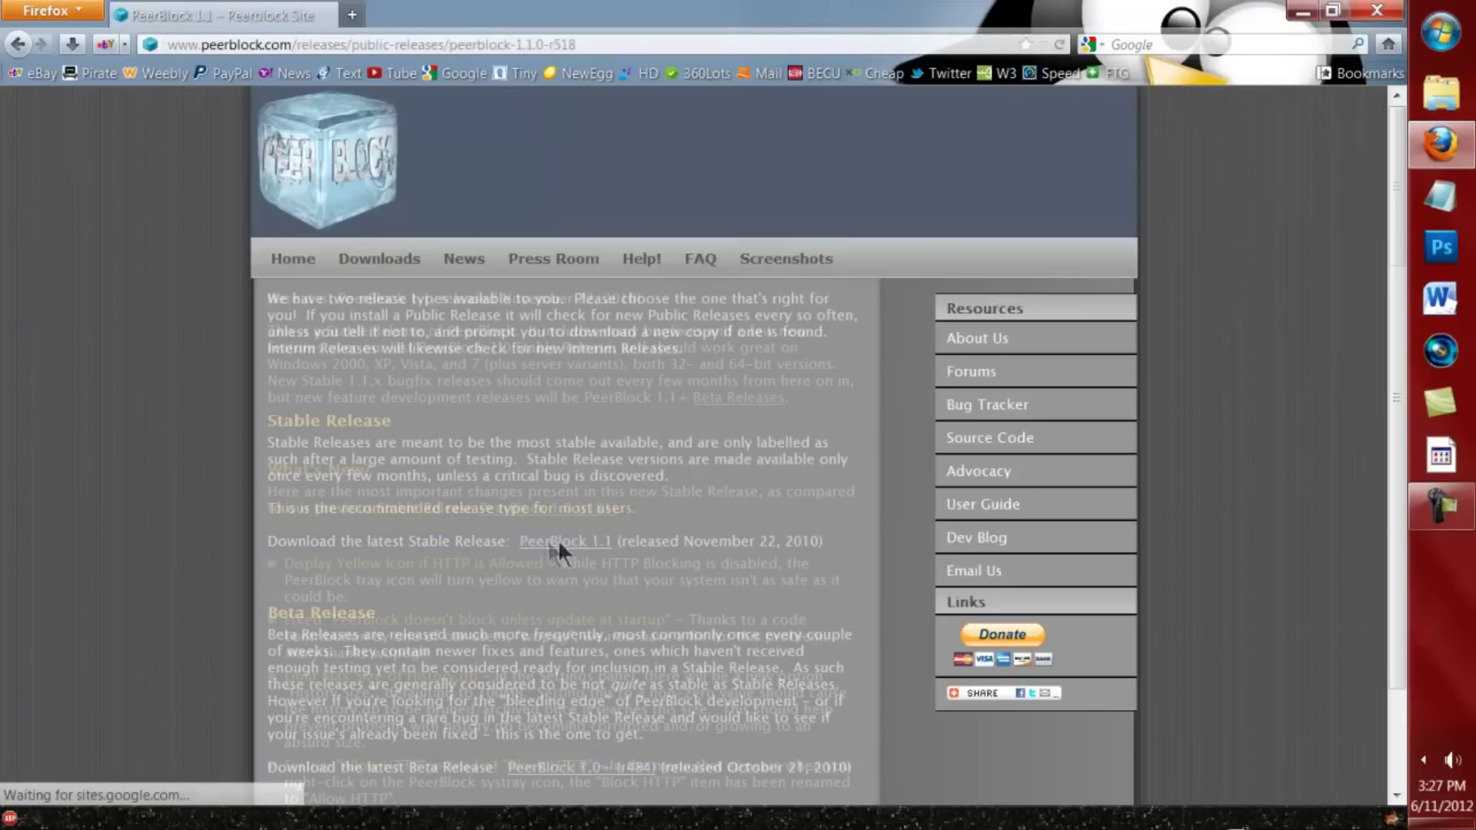
pyautogui.scroll(-15, 429, 411)
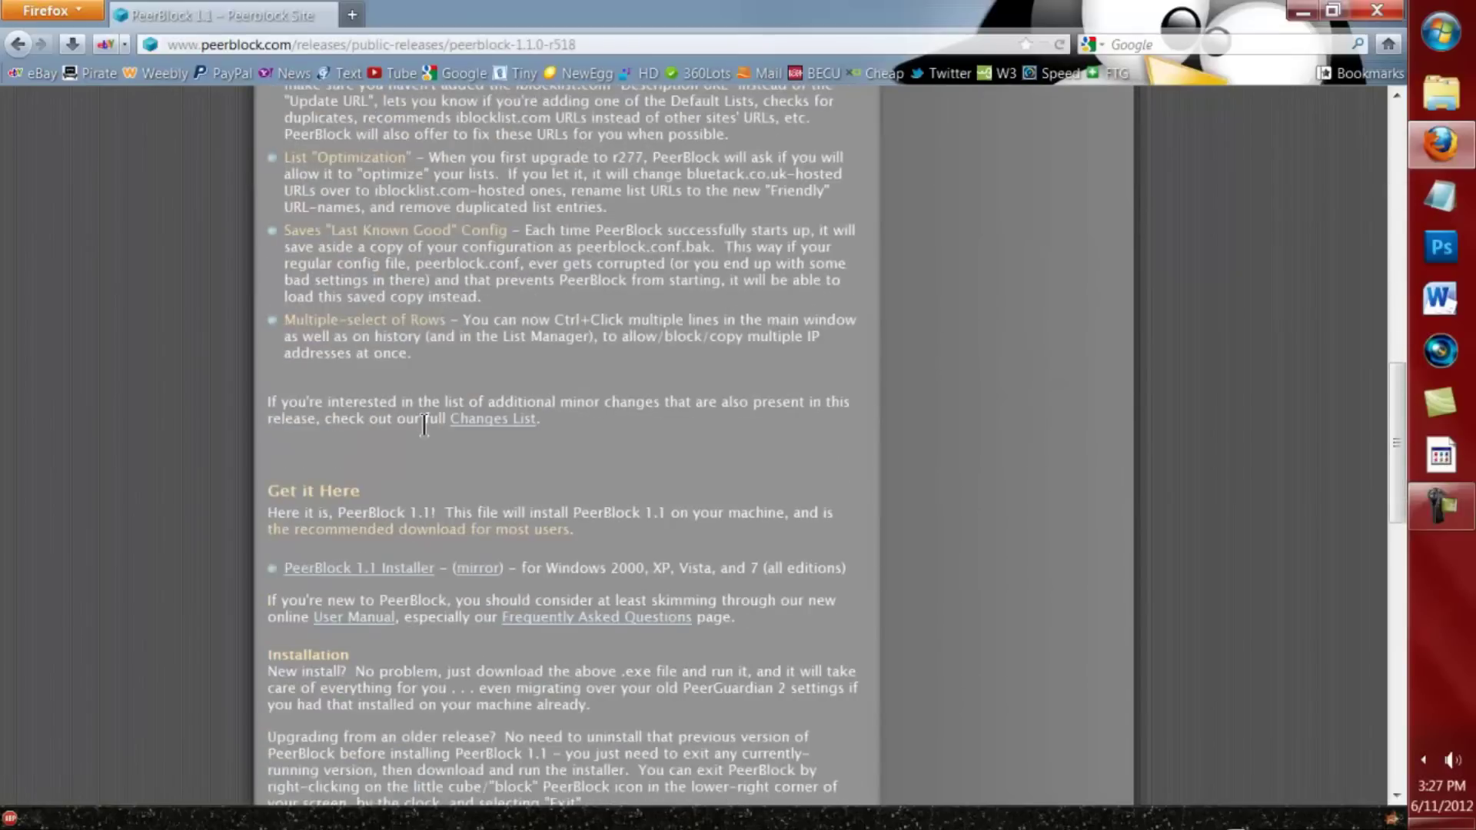
pyautogui.click(374, 573)
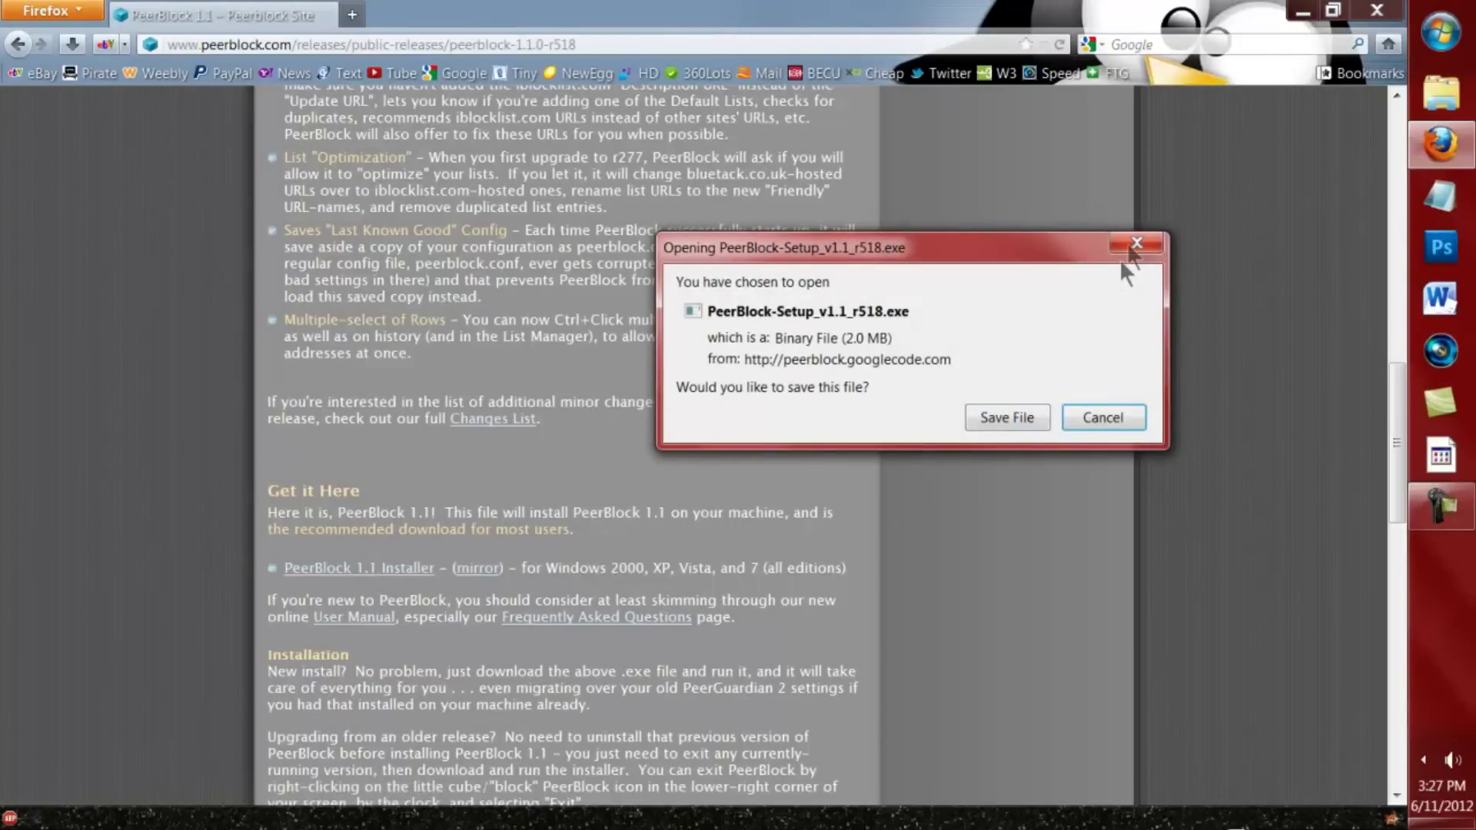
pyautogui.click(1133, 241)
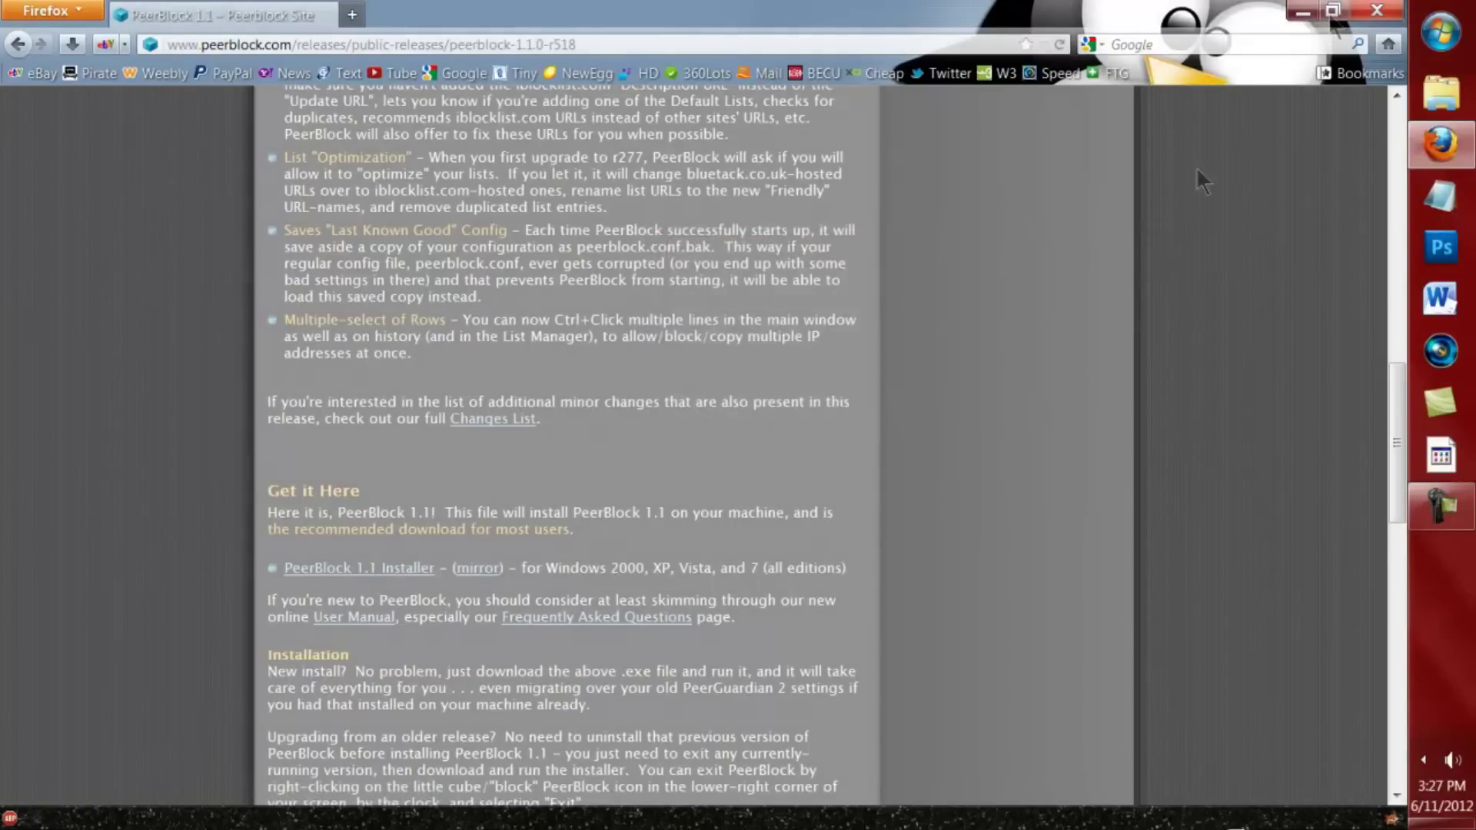
# Step: Close Firefox, confirm Downloads holds the PeerBlock-Setup_v1.1_r518 installer and uTorrent, then close Explorer
pyautogui.click(1377, 11)
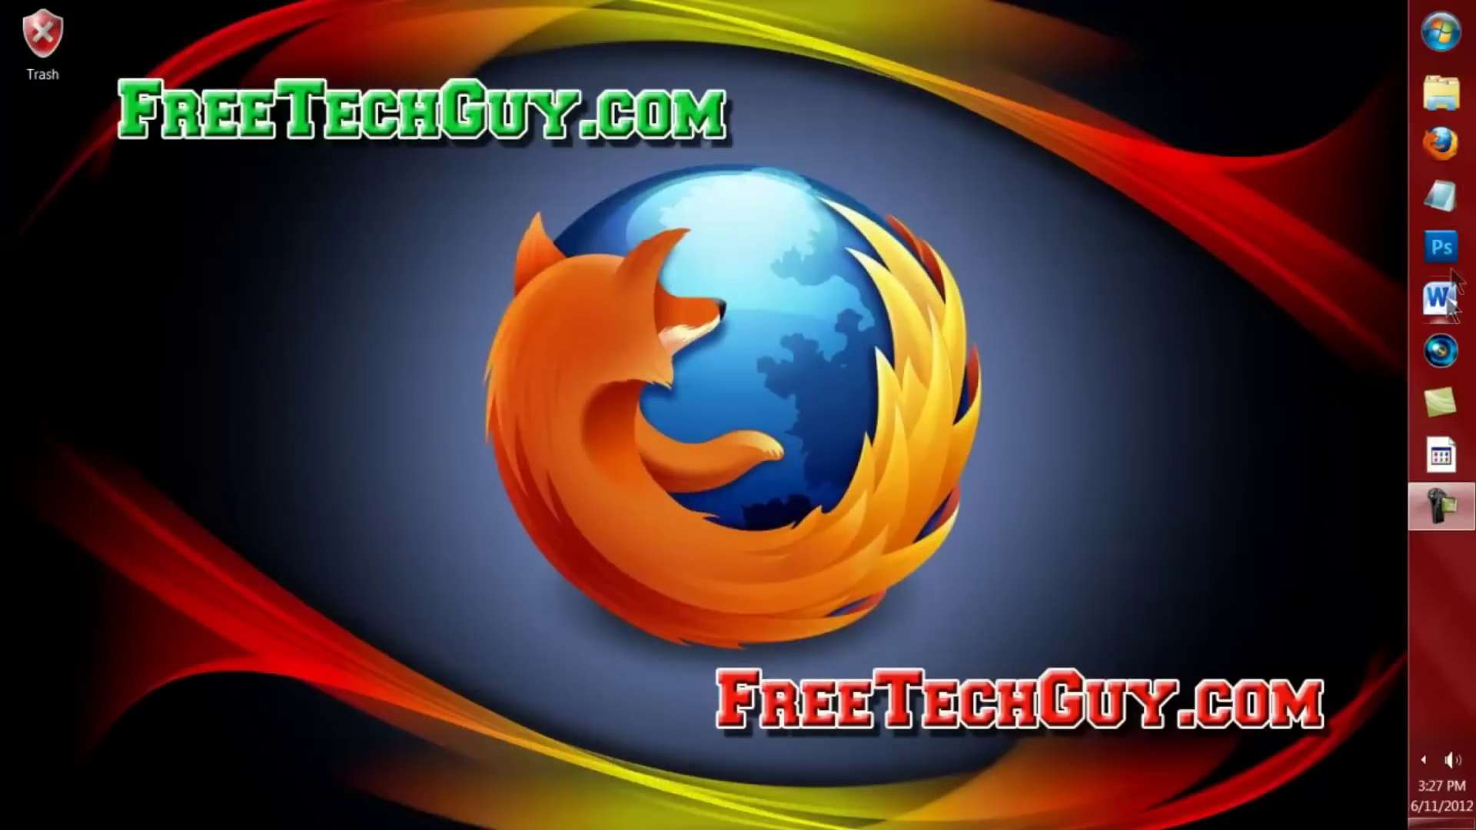
pyautogui.click(1439, 108)
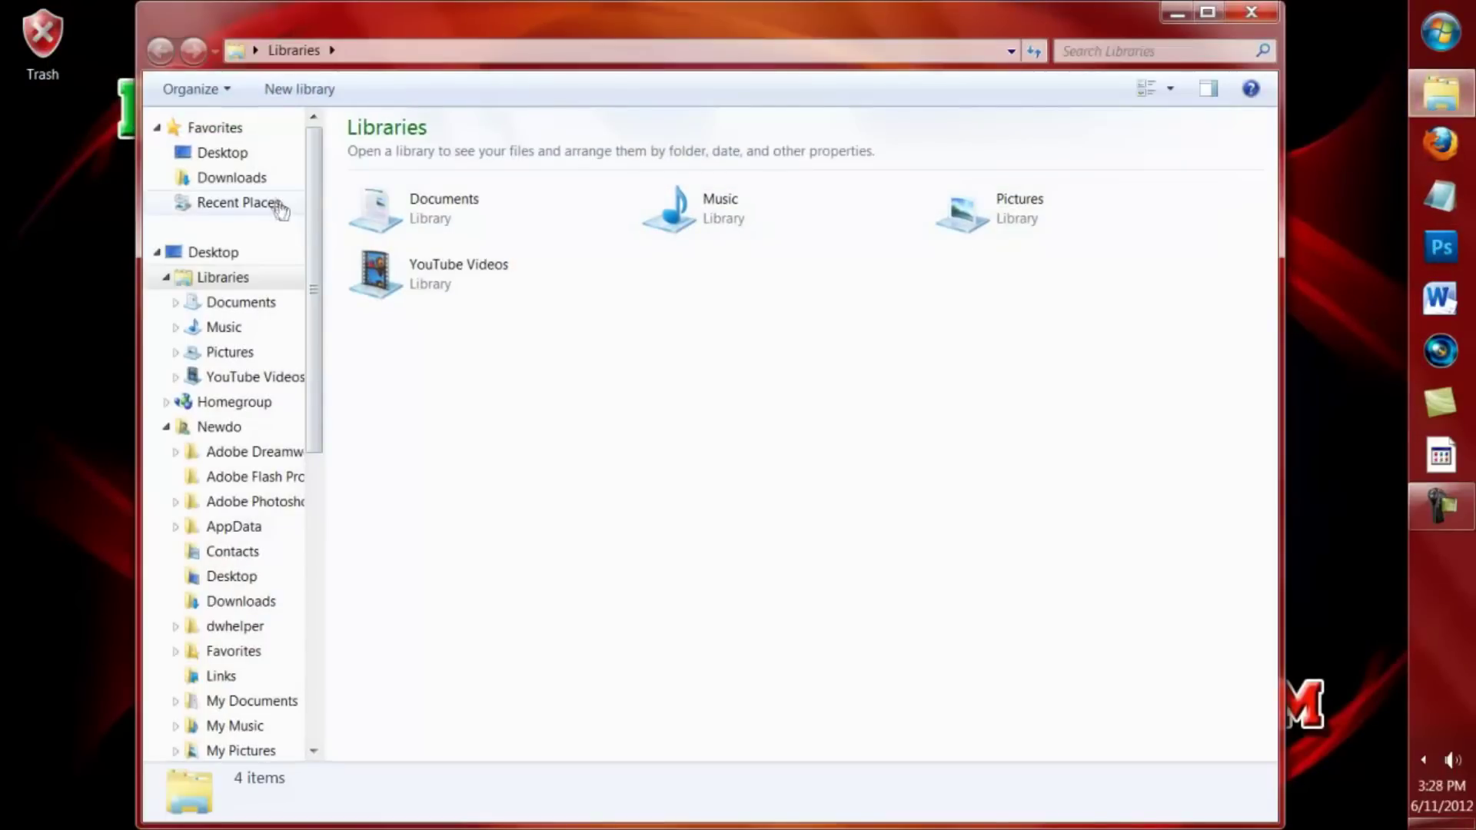
pyautogui.click(253, 179)
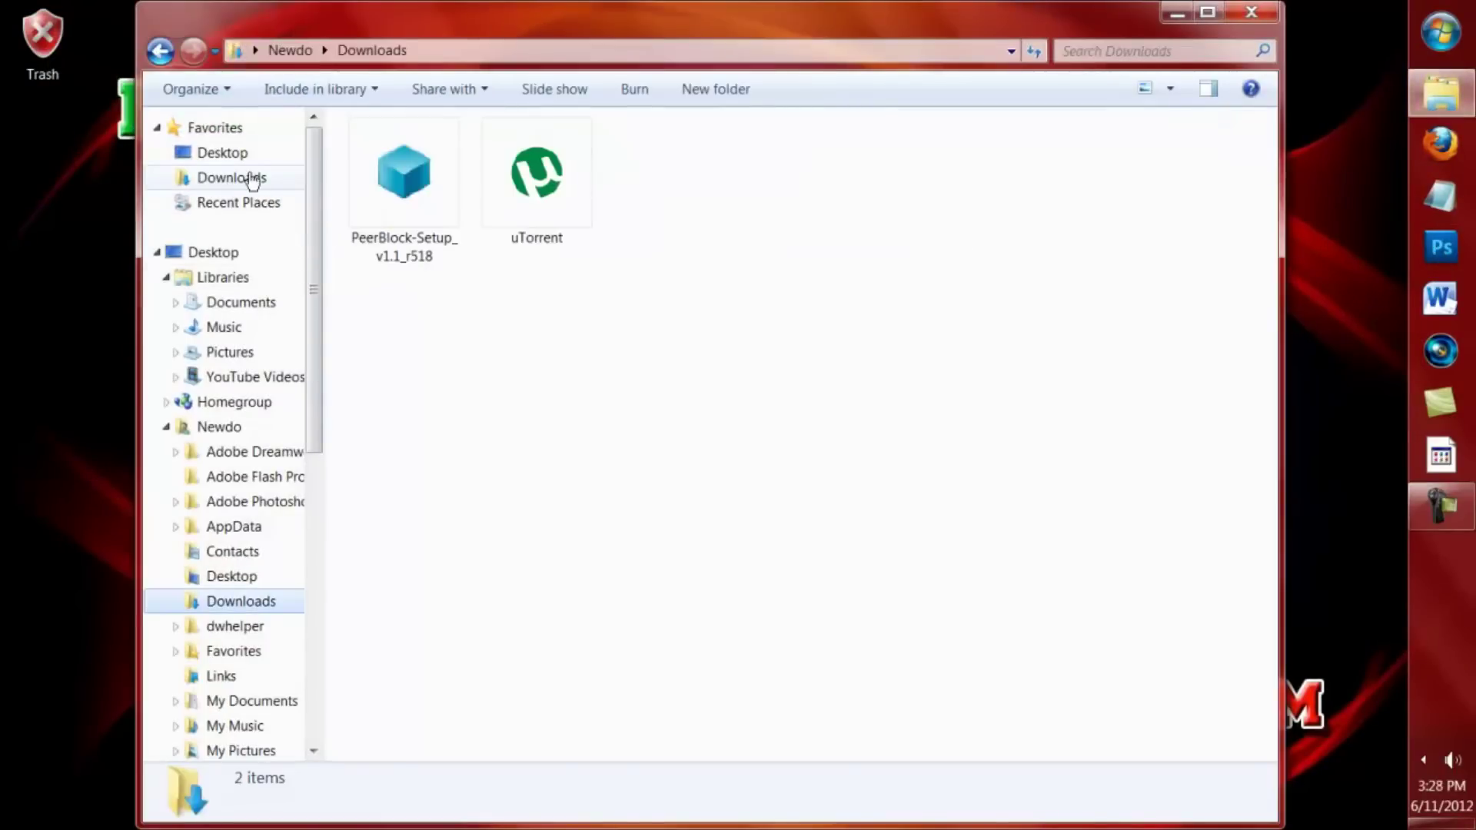
pyautogui.click(421, 156)
pyautogui.click(540, 173)
pyautogui.click(712, 330)
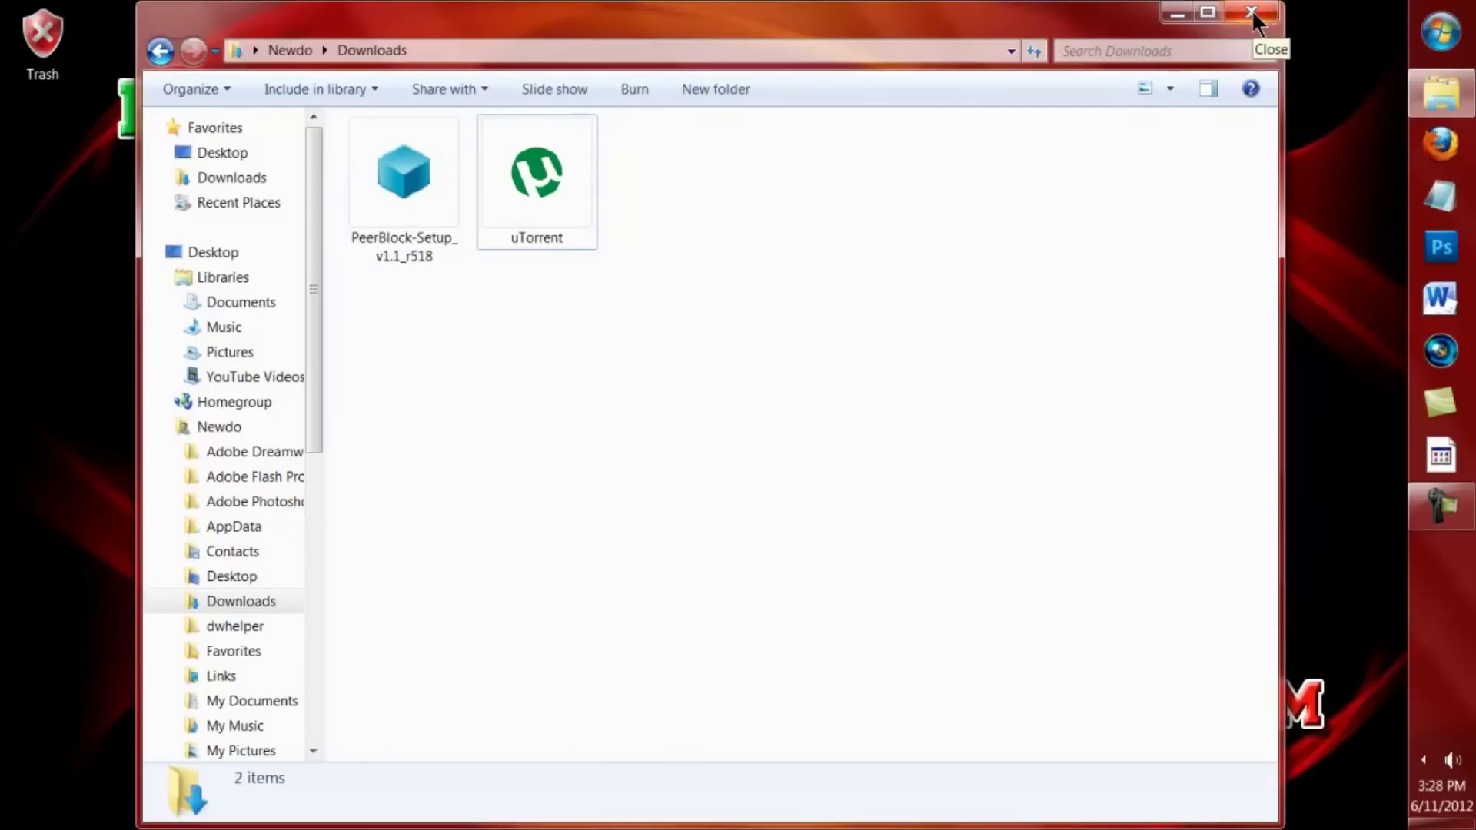
pyautogui.click(1252, 12)
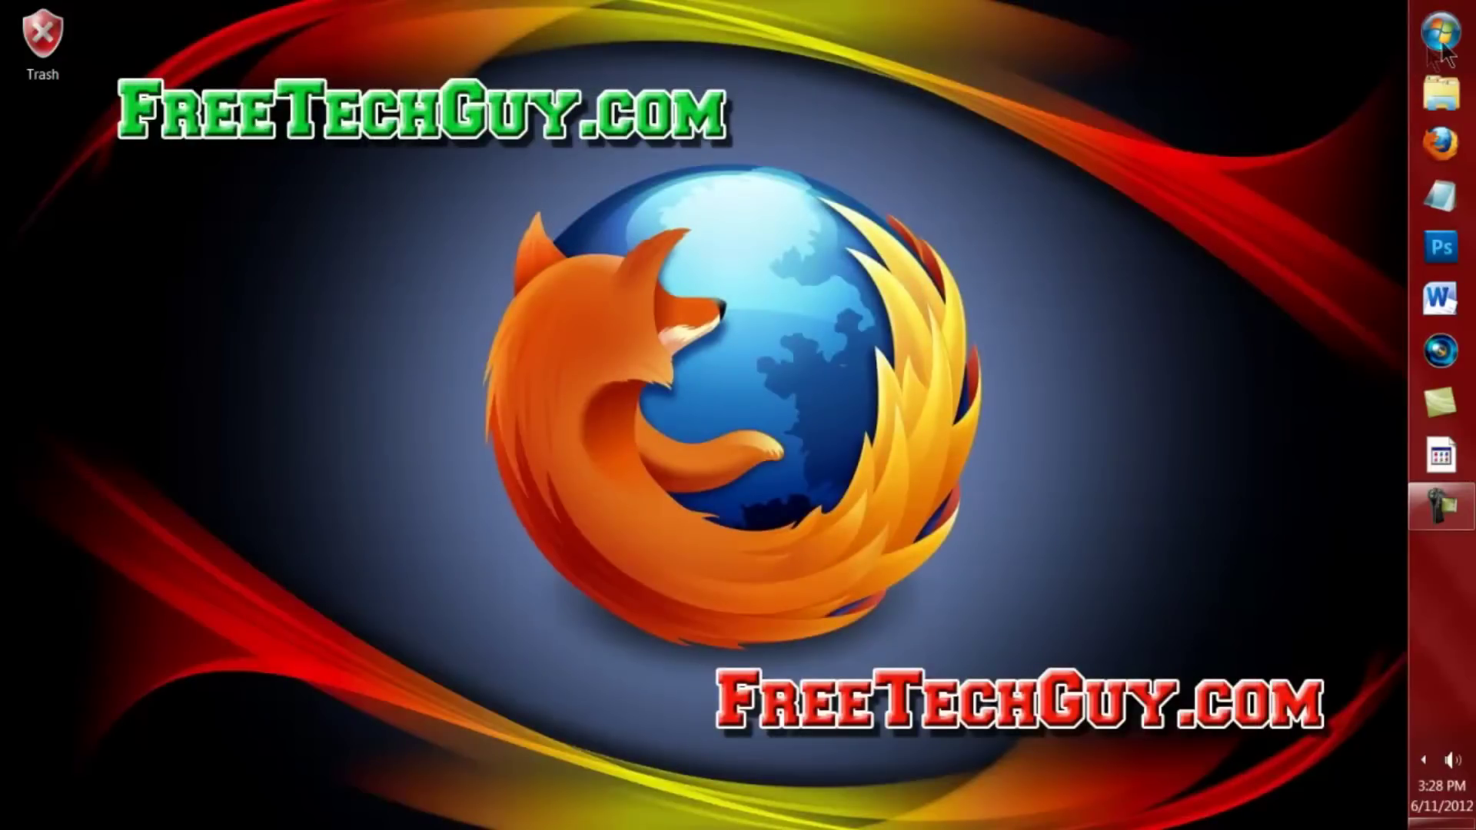
pyautogui.click(1442, 44)
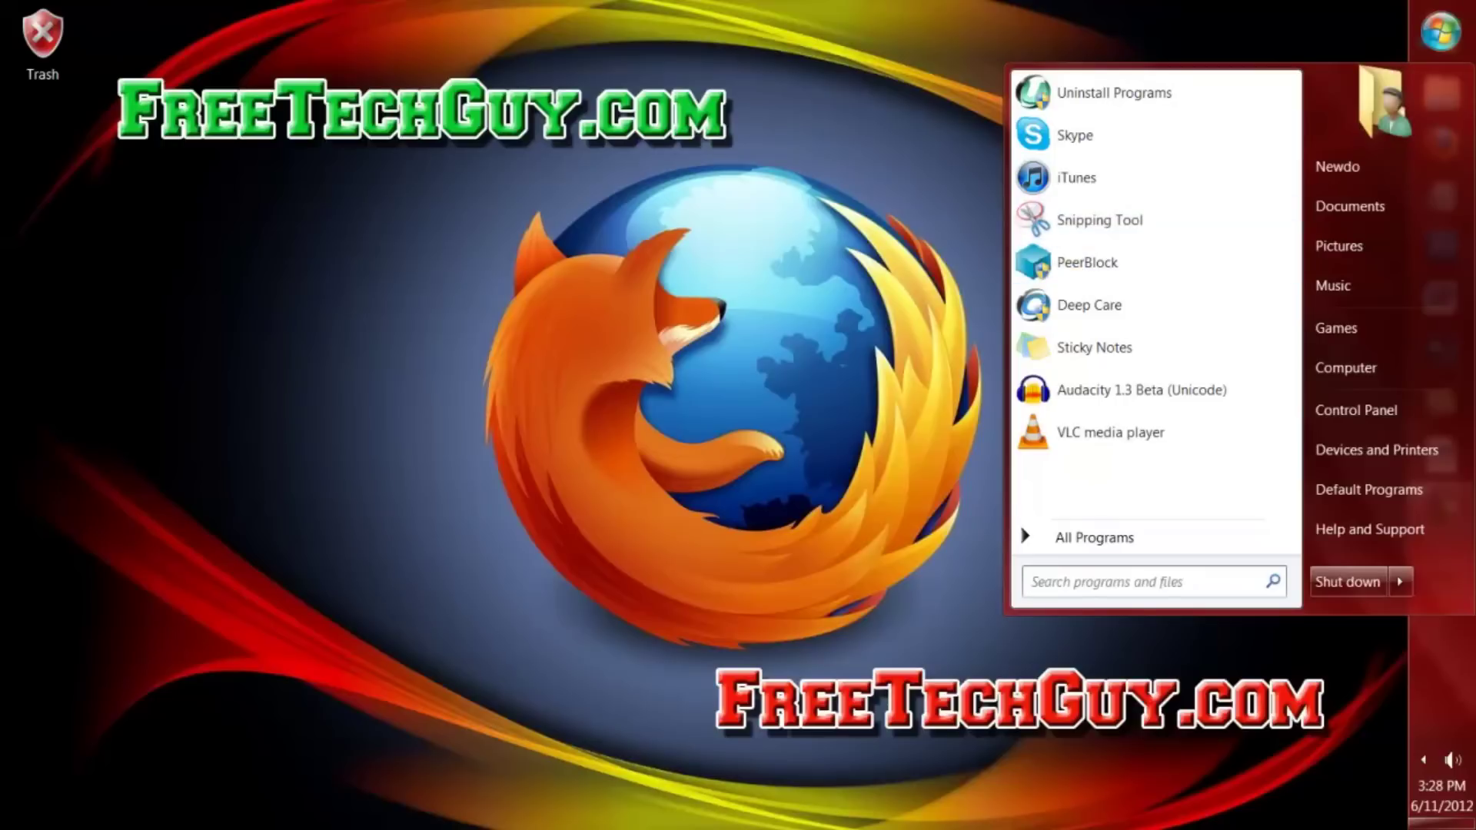
pyautogui.click(1087, 262)
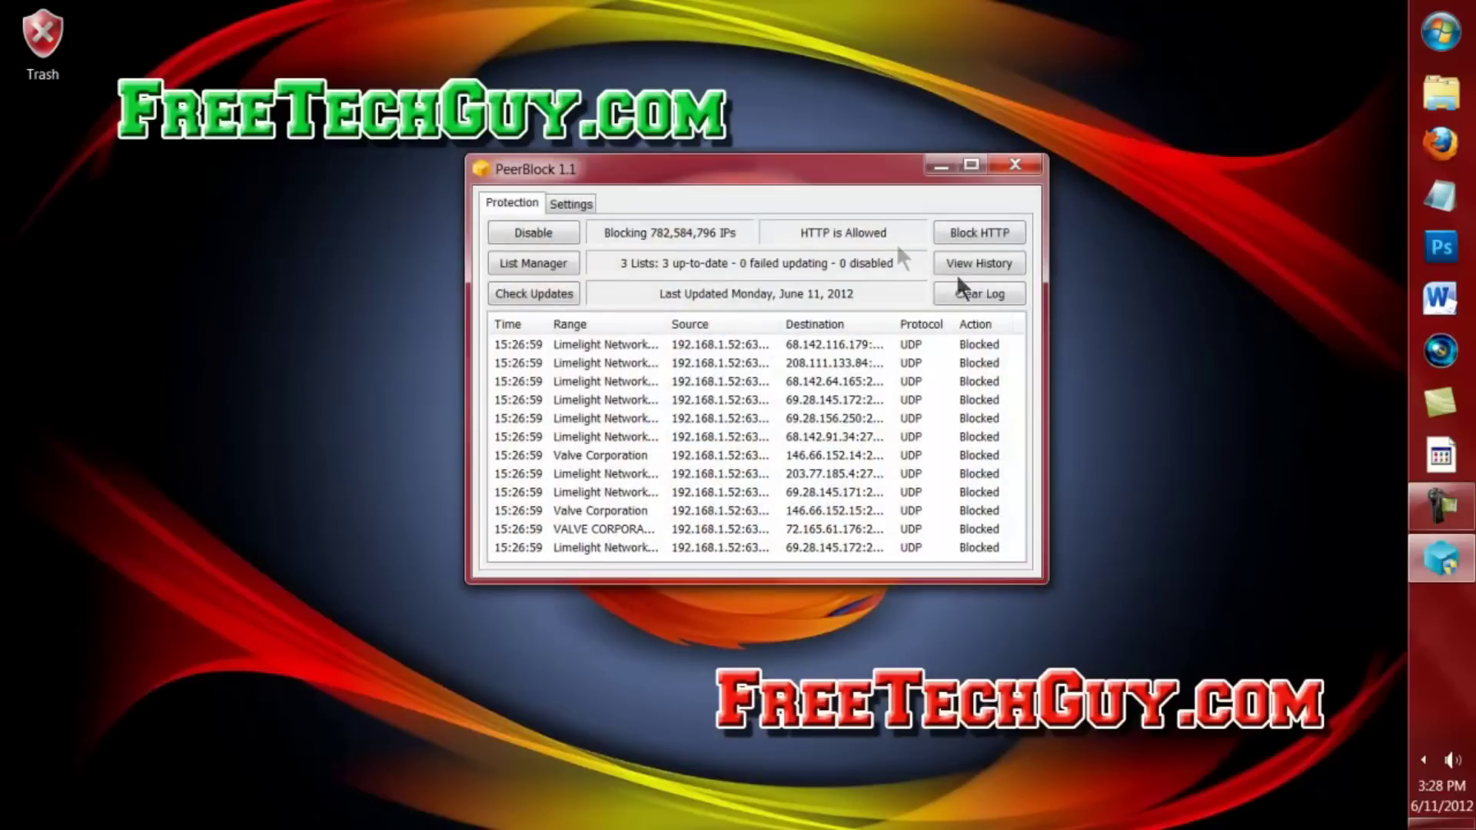
pyautogui.moveTo(792, 177); pyautogui.dragTo(880, 113)
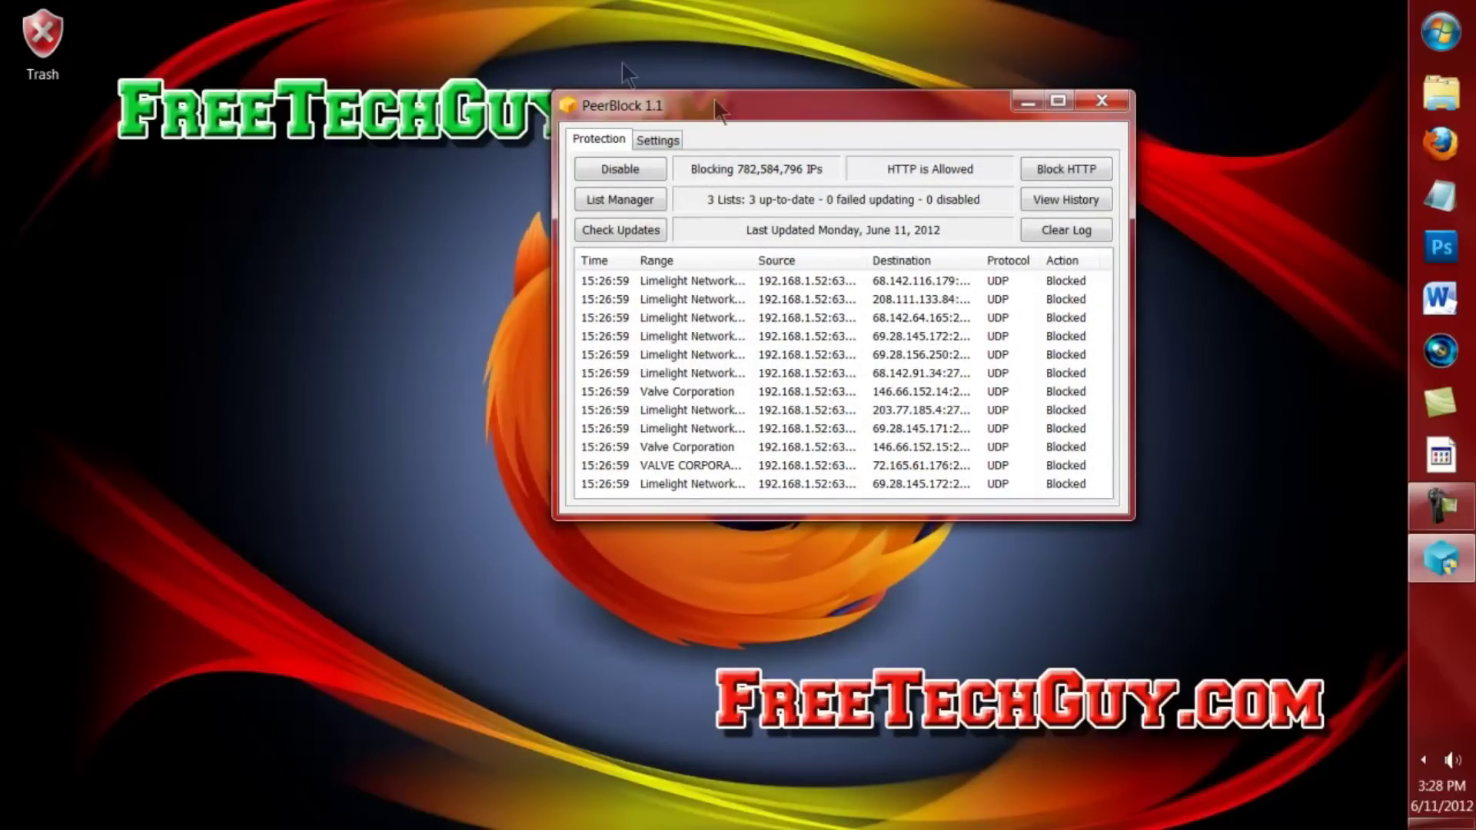
pyautogui.moveTo(661, 104); pyautogui.dragTo(622, 104)
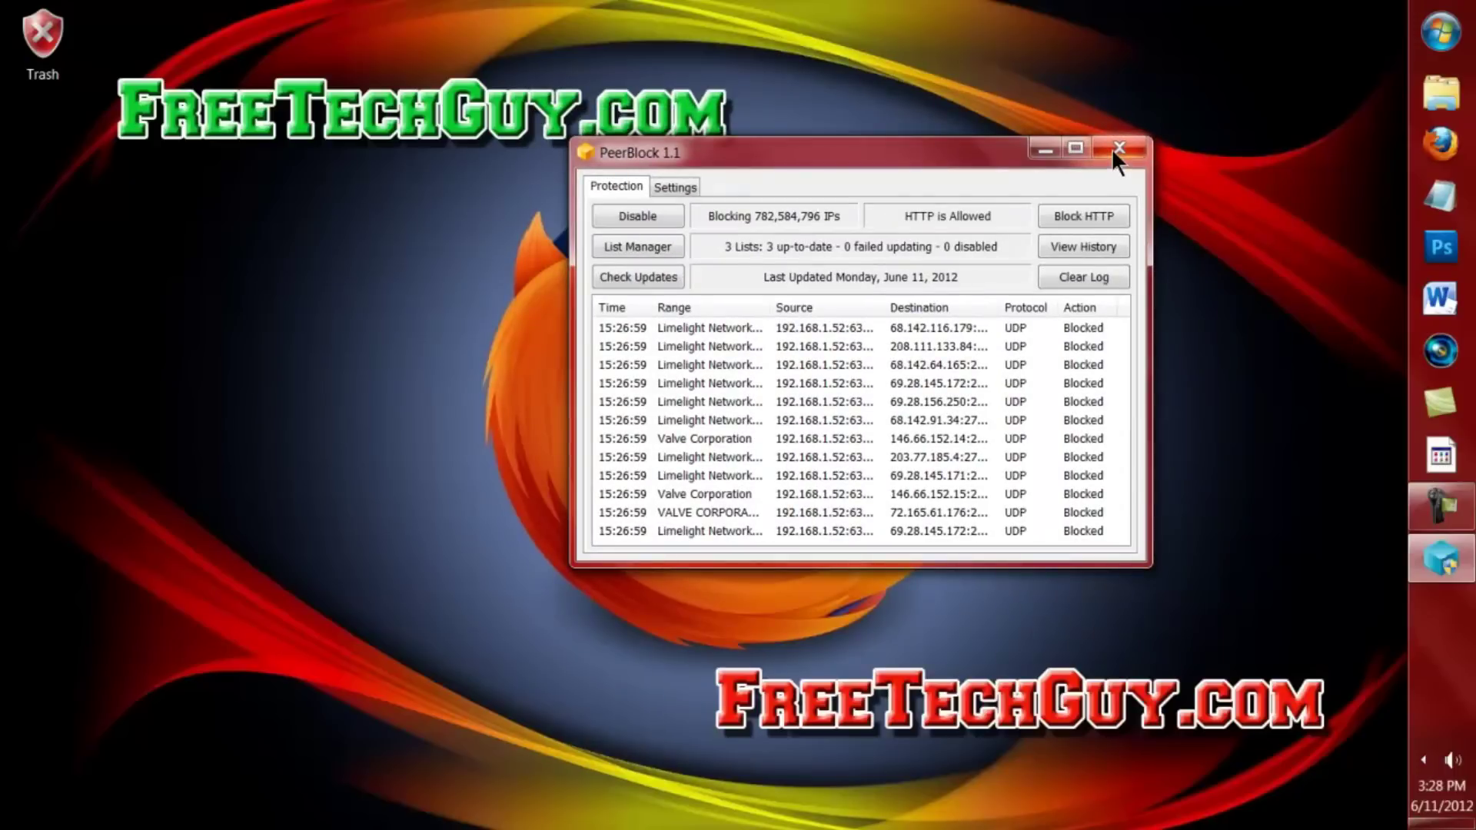
pyautogui.click(1118, 147)
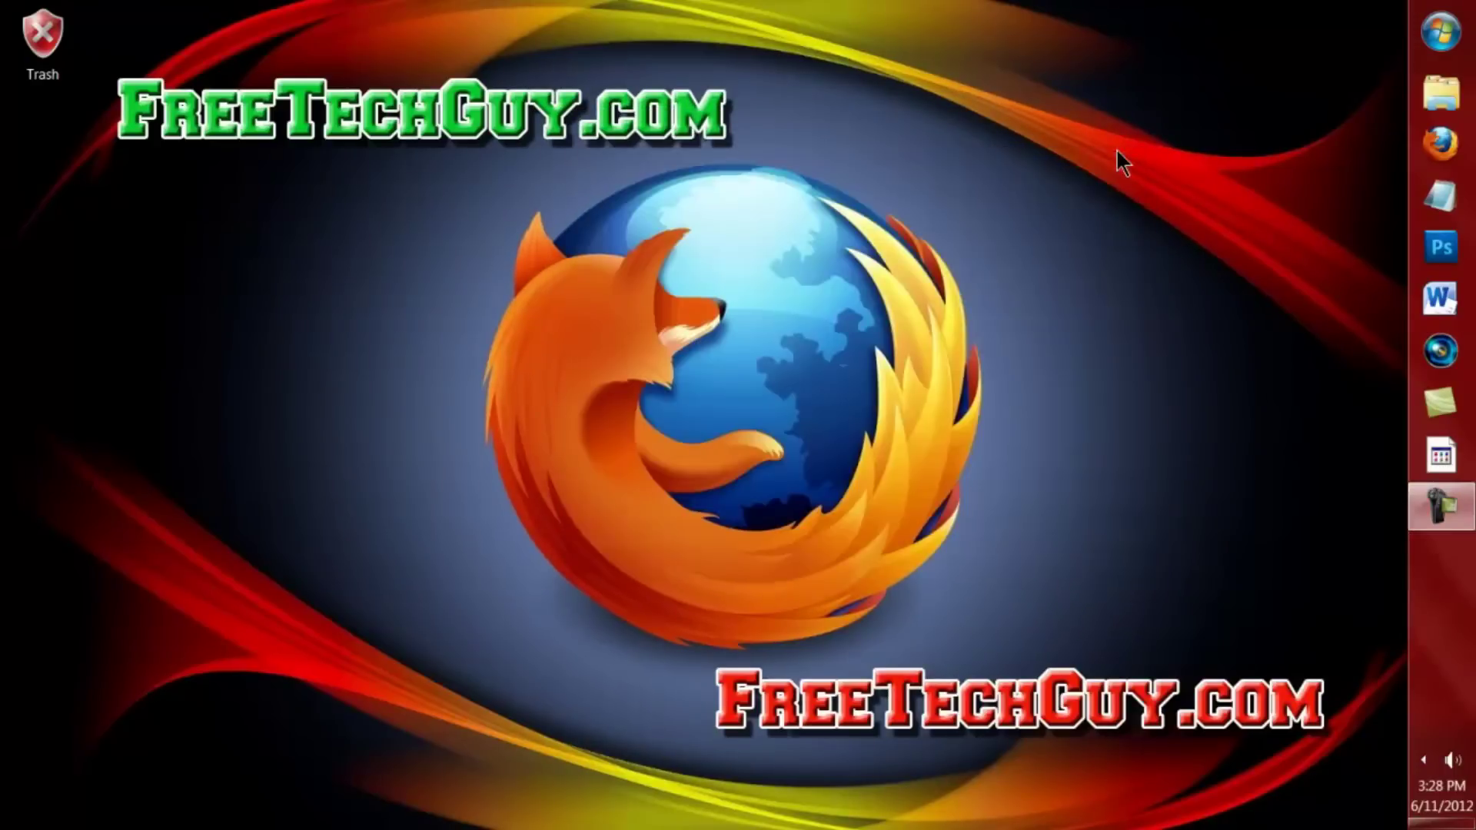
pyautogui.click(1439, 38)
# Step: Relaunch Firefox and go to The Pirate Bay
pyautogui.click(1439, 38)
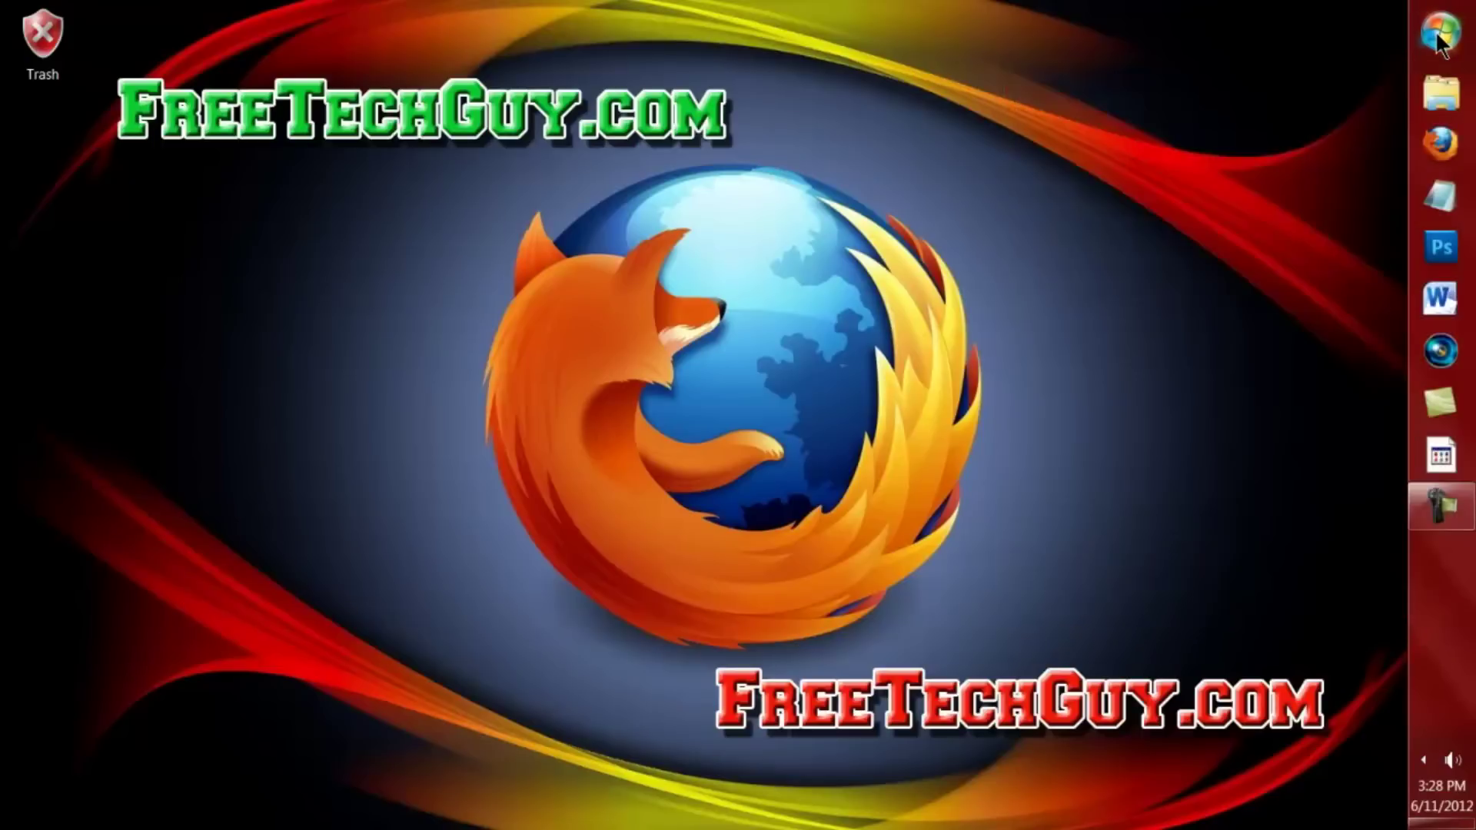
pyautogui.click(1427, 141)
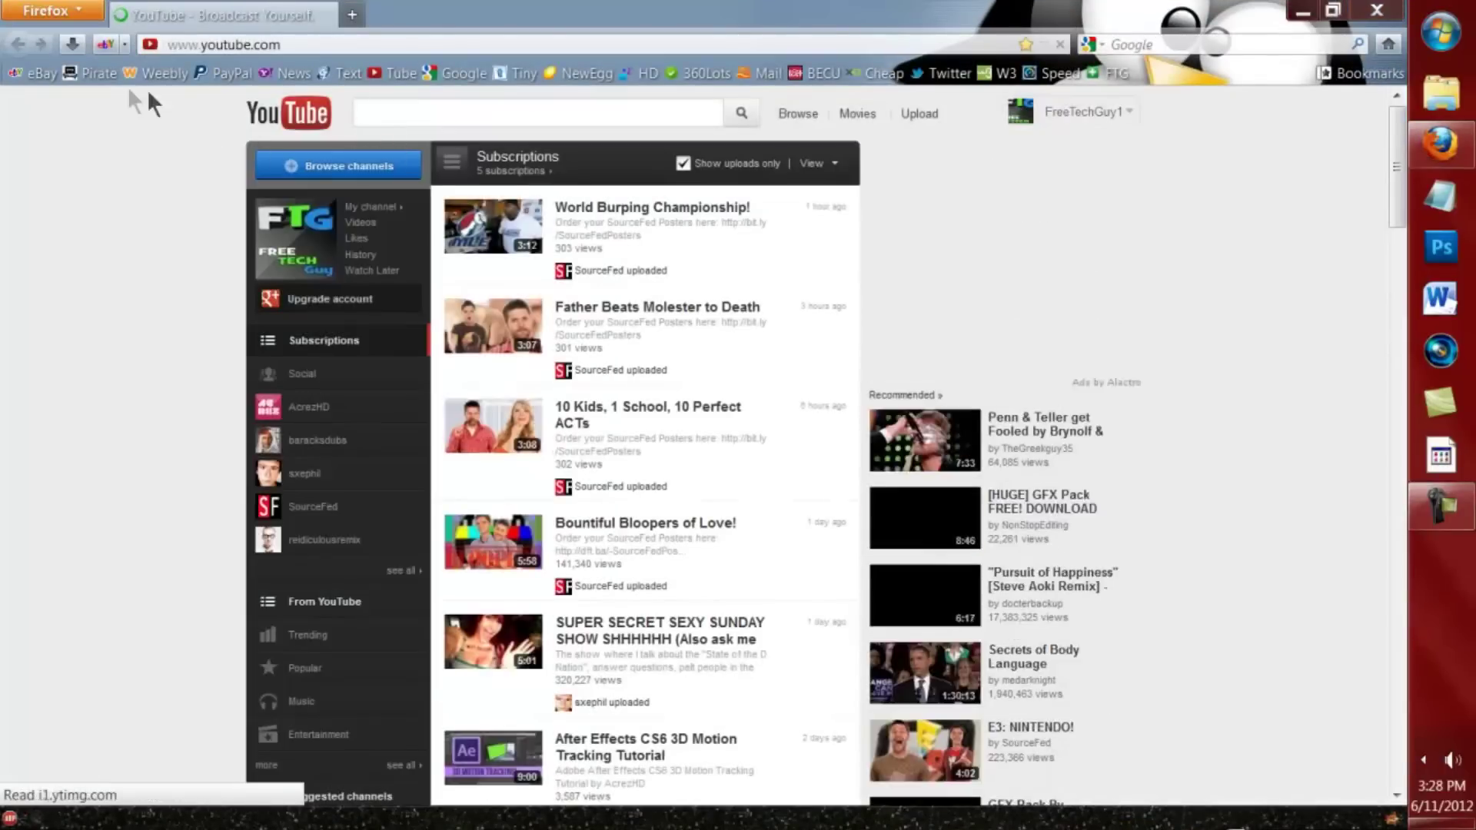
pyautogui.click(91, 72)
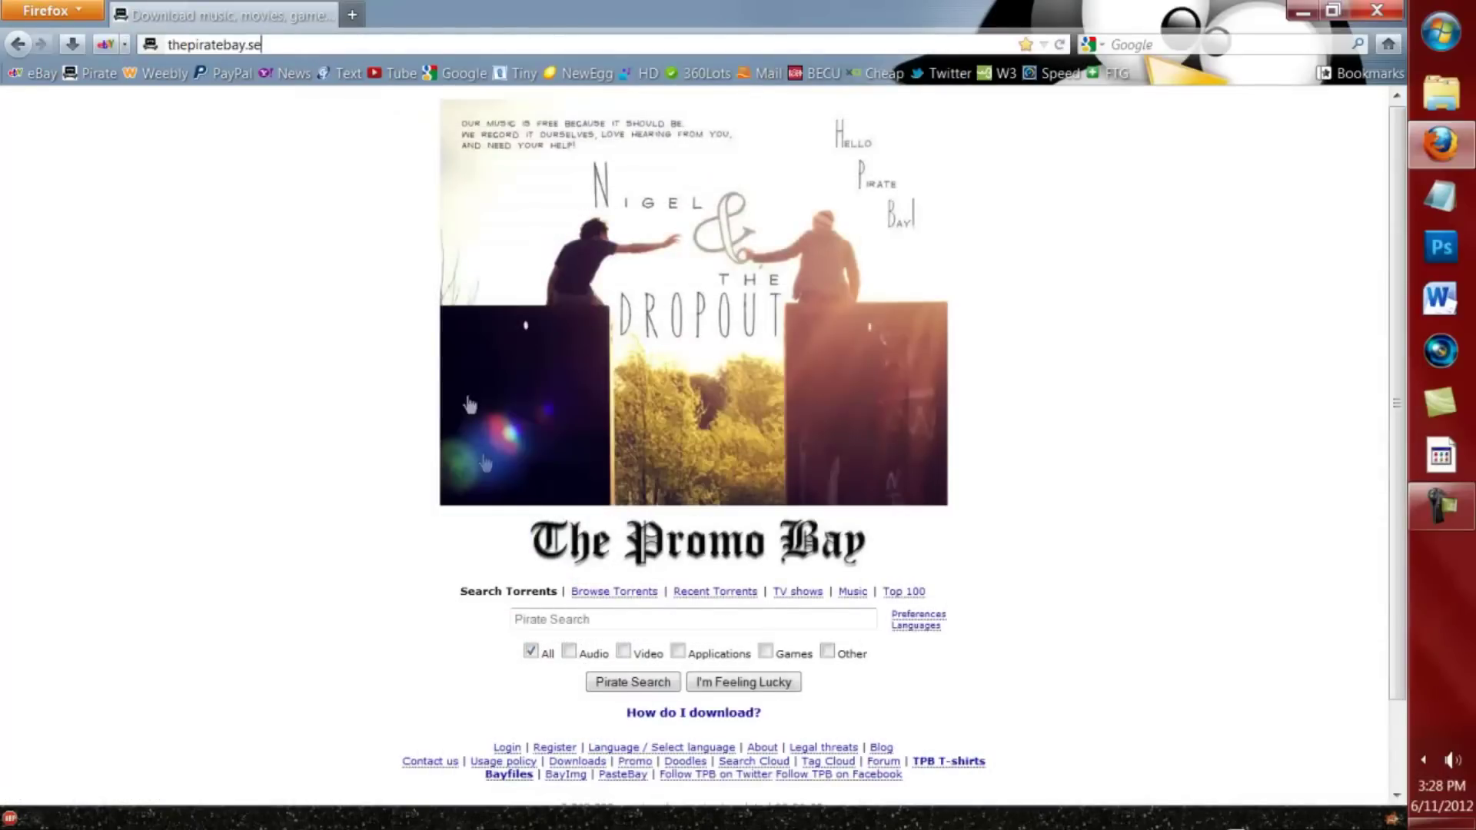
# Step: Search The Pirate Bay torrents for 'kid cudi' via the autocomplete suggestion
pyautogui.click(603, 615)
pyautogui.write('kid cudi')
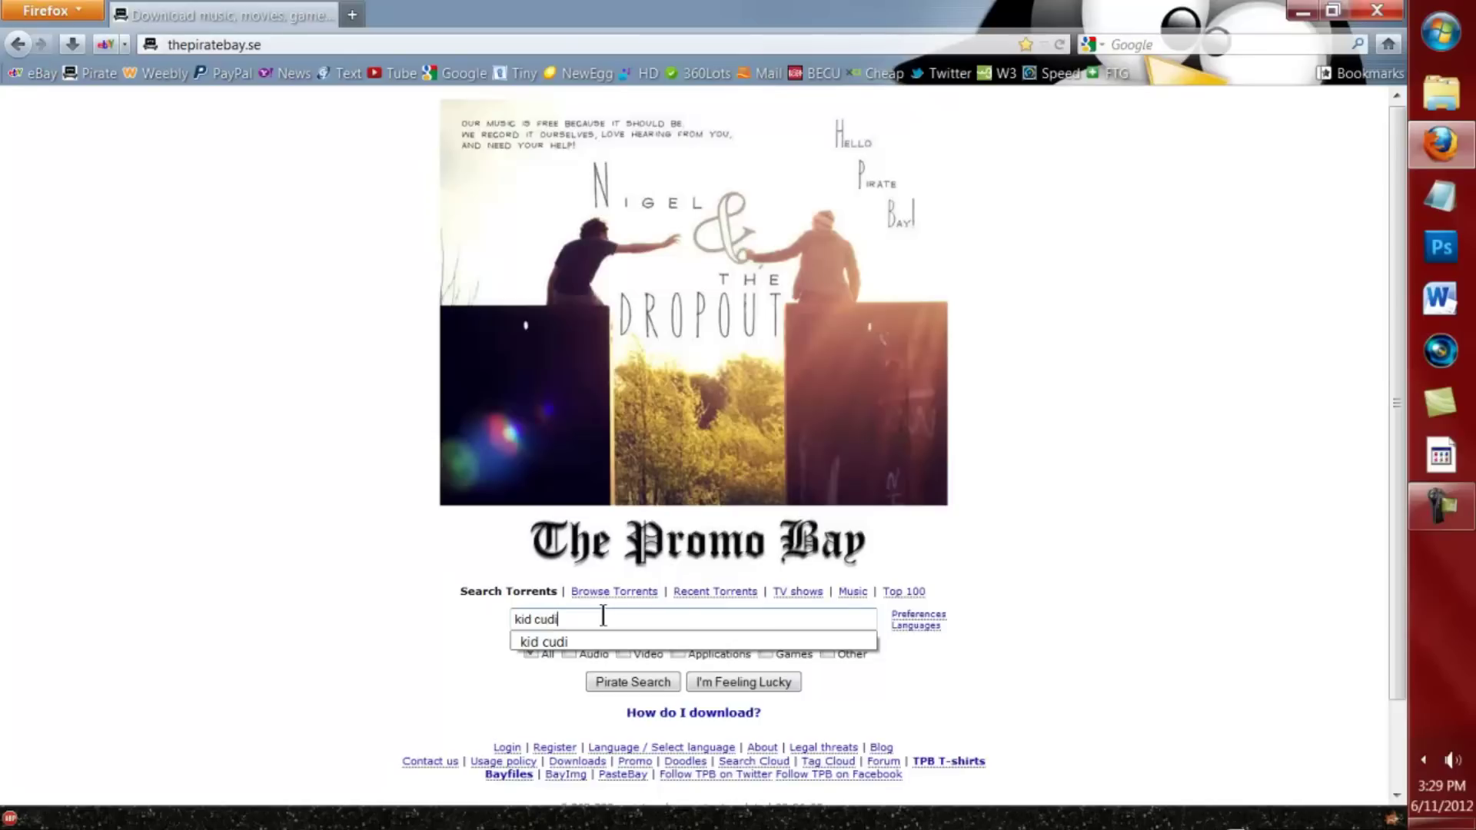
pyautogui.click(570, 643)
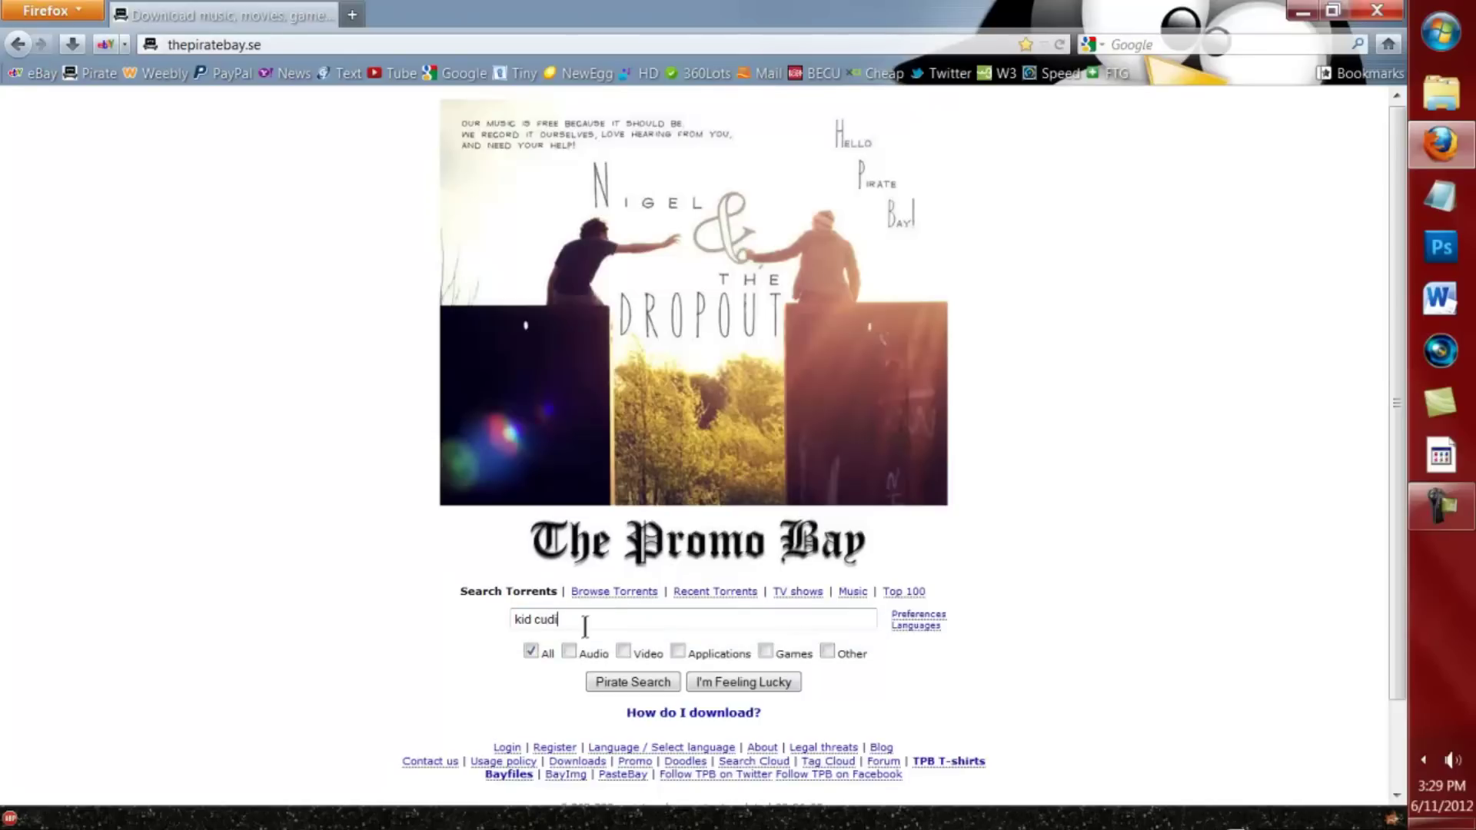
pyautogui.press('Return')
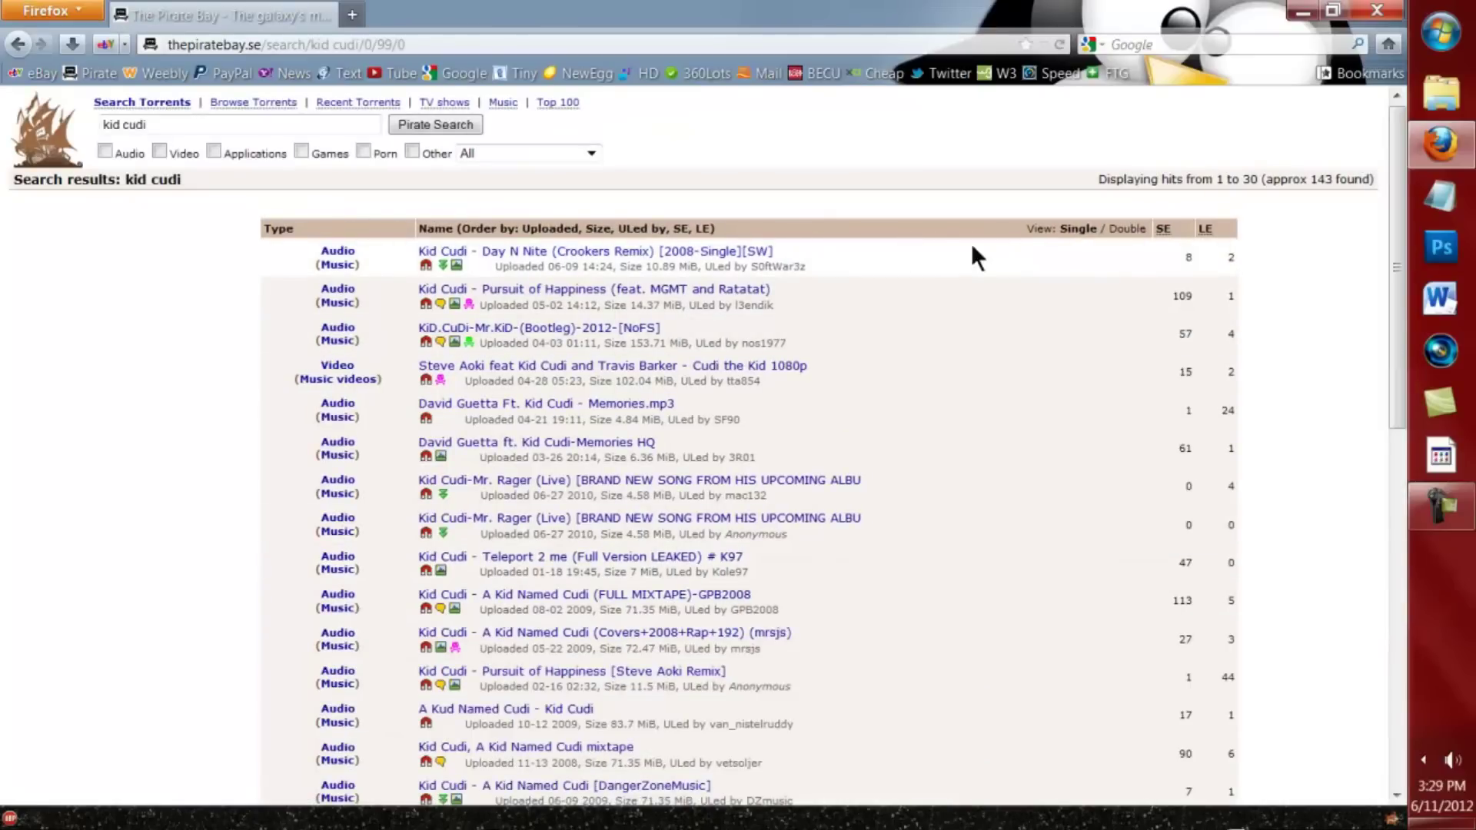
# Step: Sort the kid cudi results by seeders, most first, and open the top Man On The Moon torrent
pyautogui.click(1161, 228)
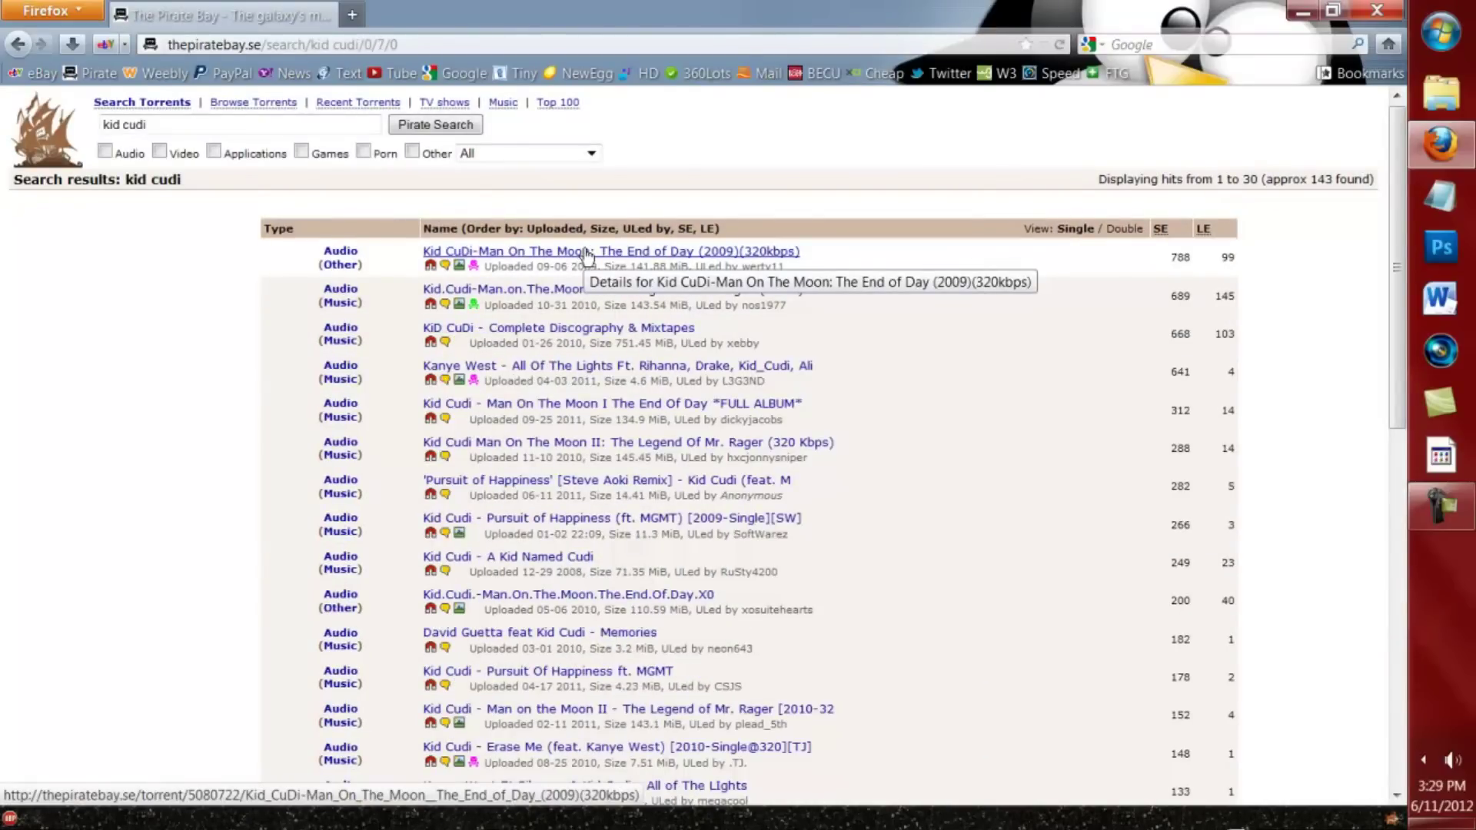
pyautogui.click(1160, 232)
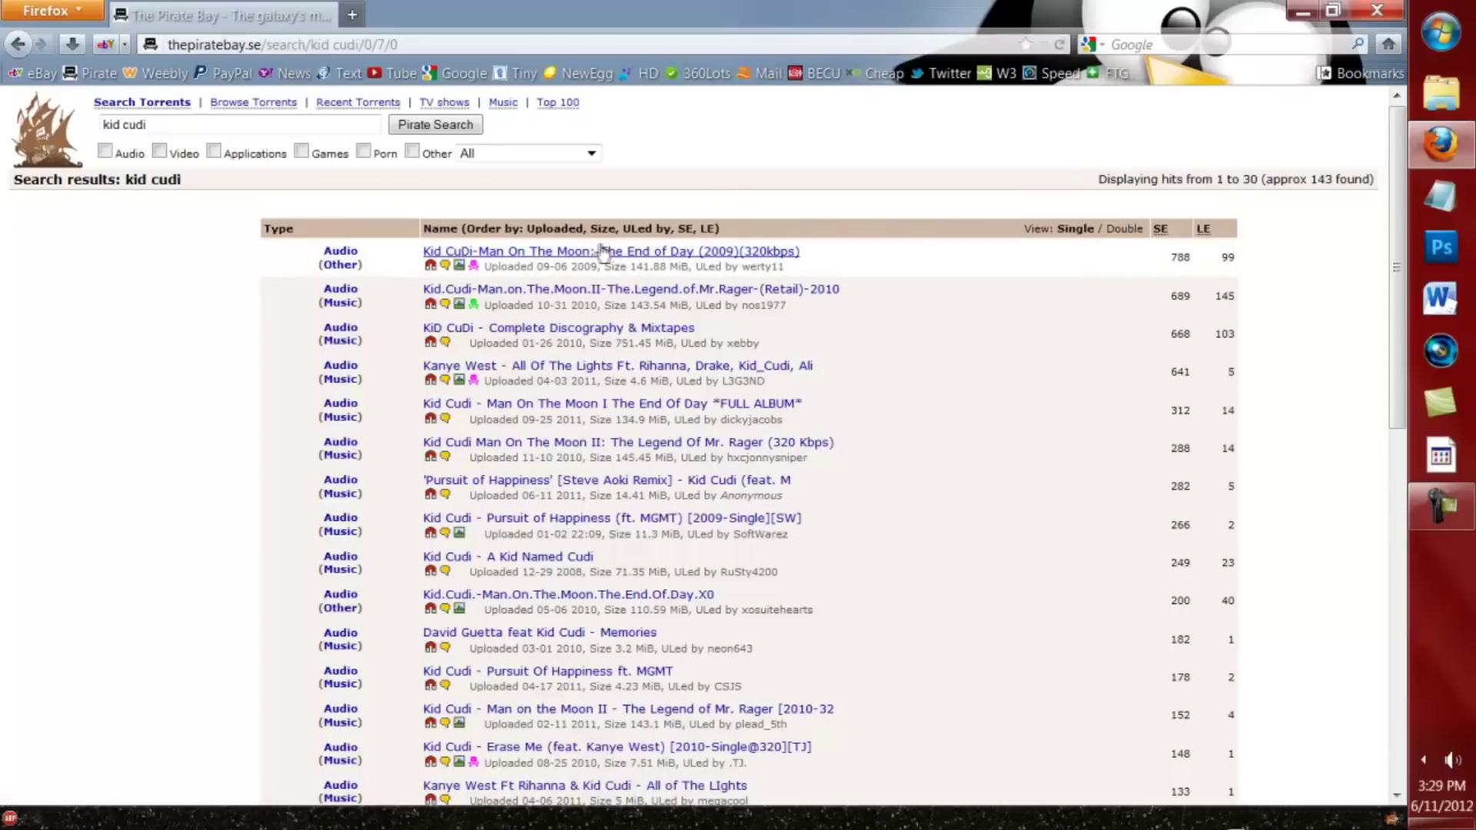
pyautogui.click(553, 260)
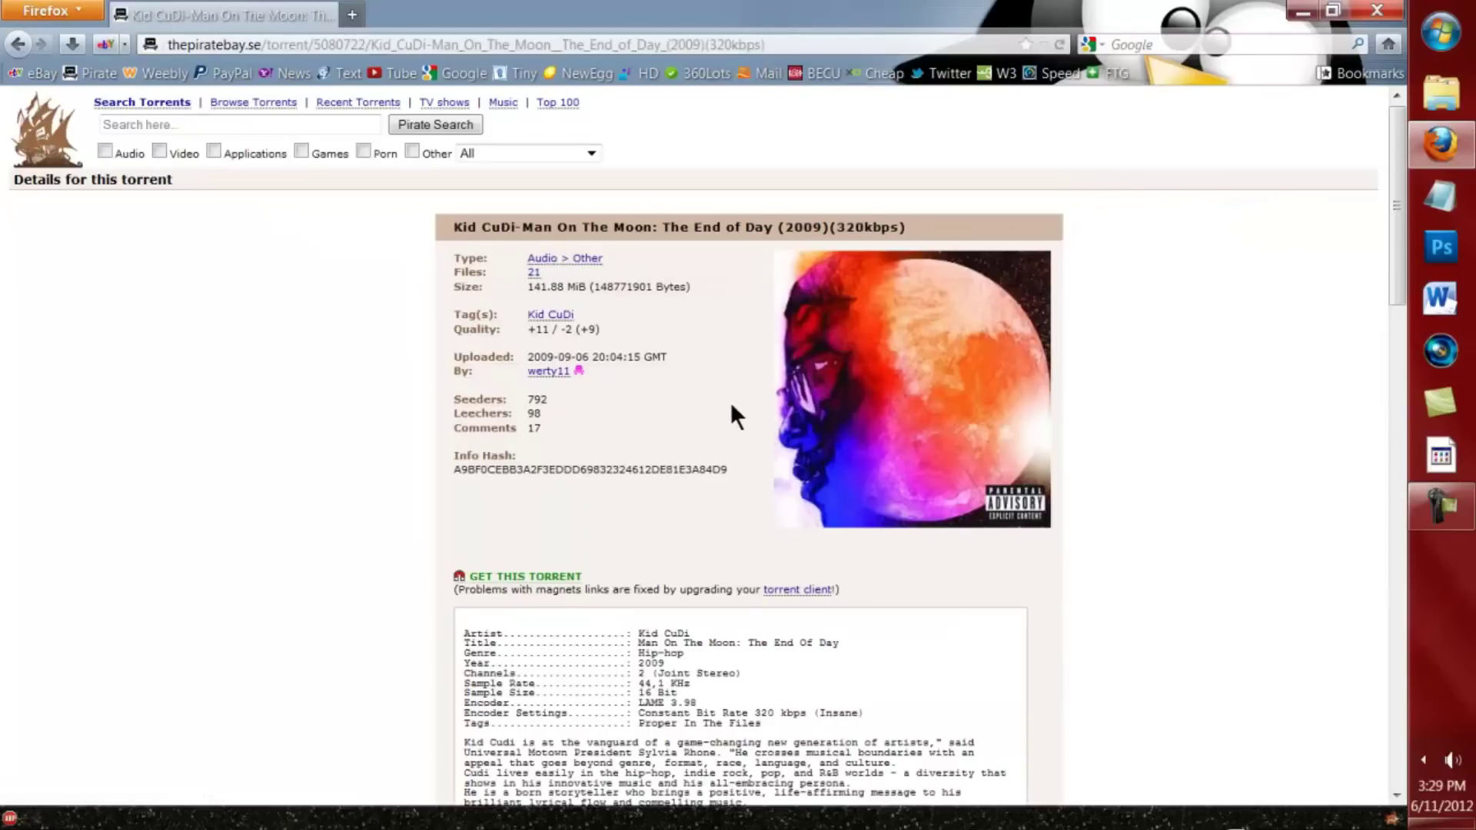
# Step: Review the Man On The Moon torrent's track list and comments, then send its magnet link to uTorrent
pyautogui.scroll(-10, 690, 431)
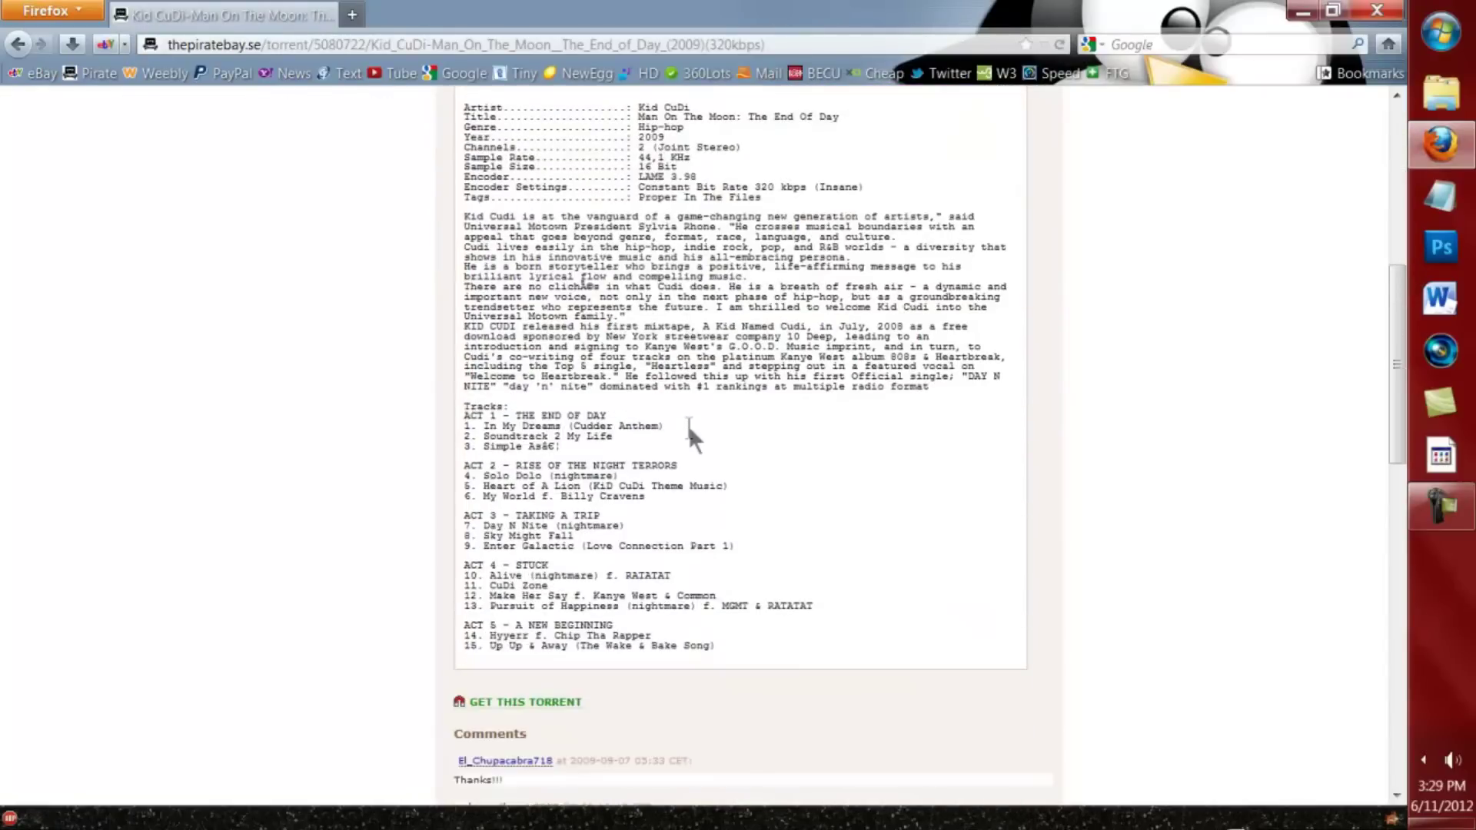
pyautogui.scroll(-10, 687, 431)
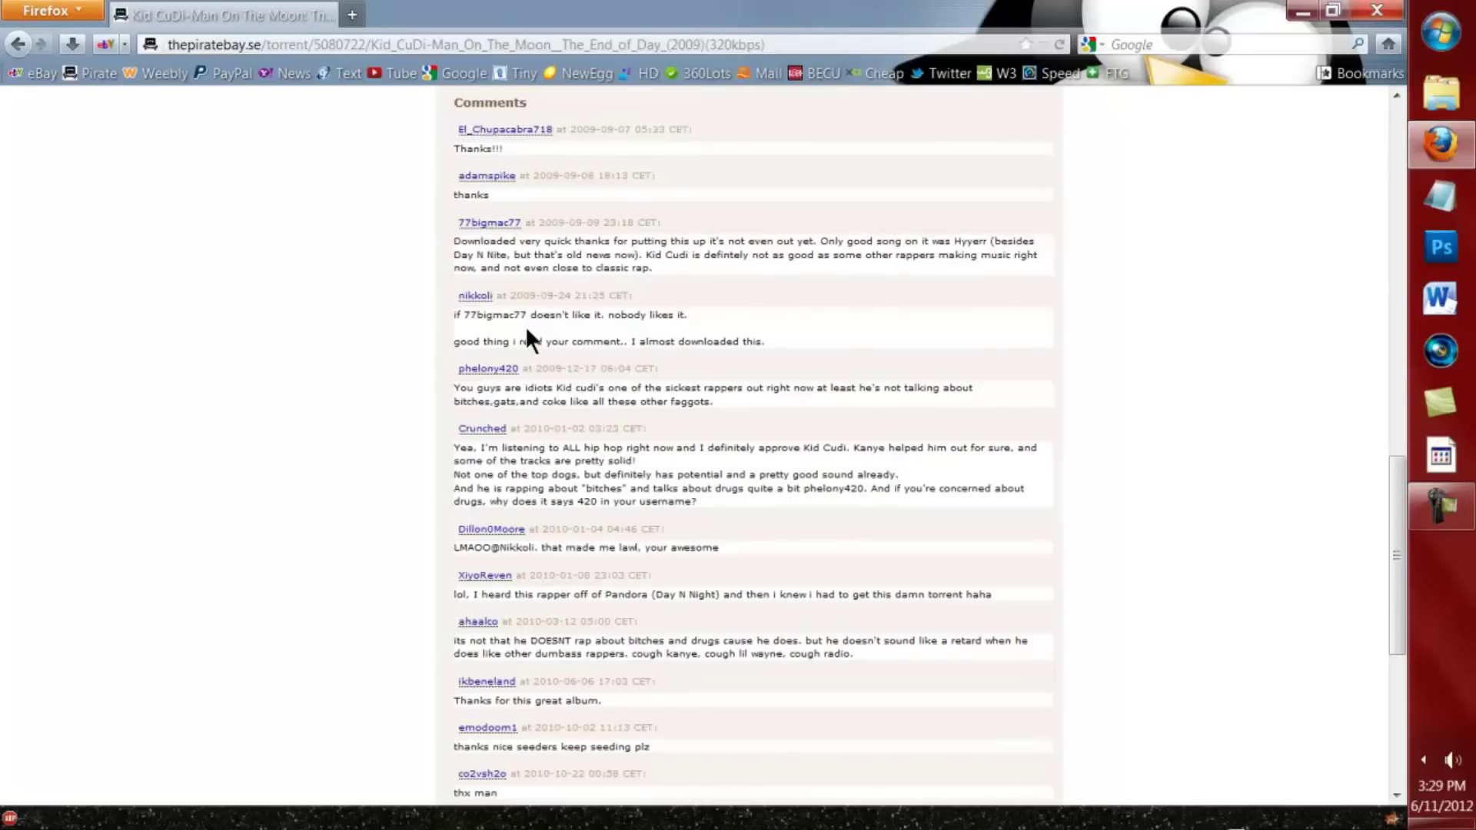
pyautogui.scroll(-3, 525, 325)
pyautogui.scroll(-3, 515, 285)
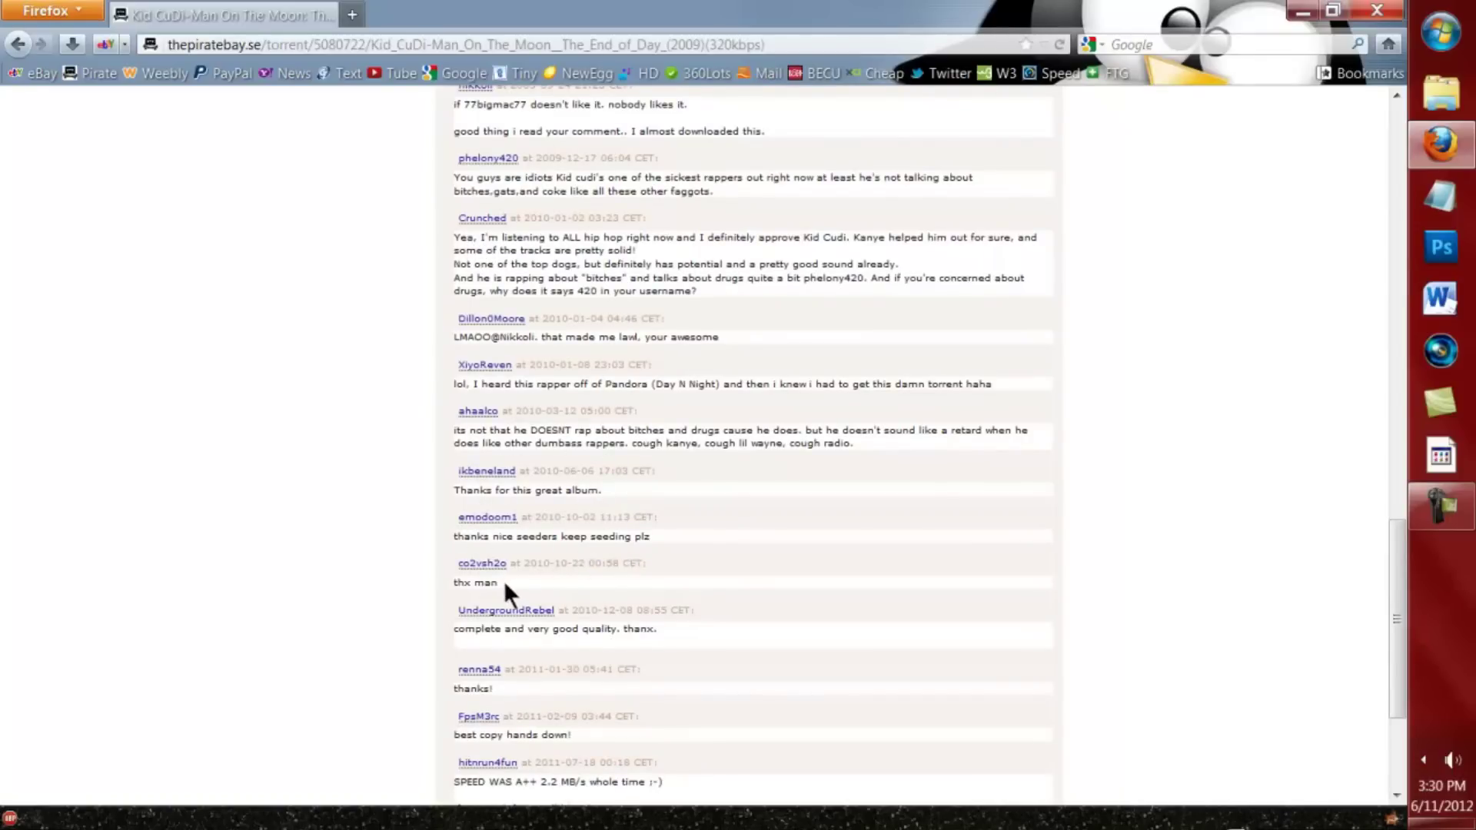
pyautogui.scroll(20, 914, 560)
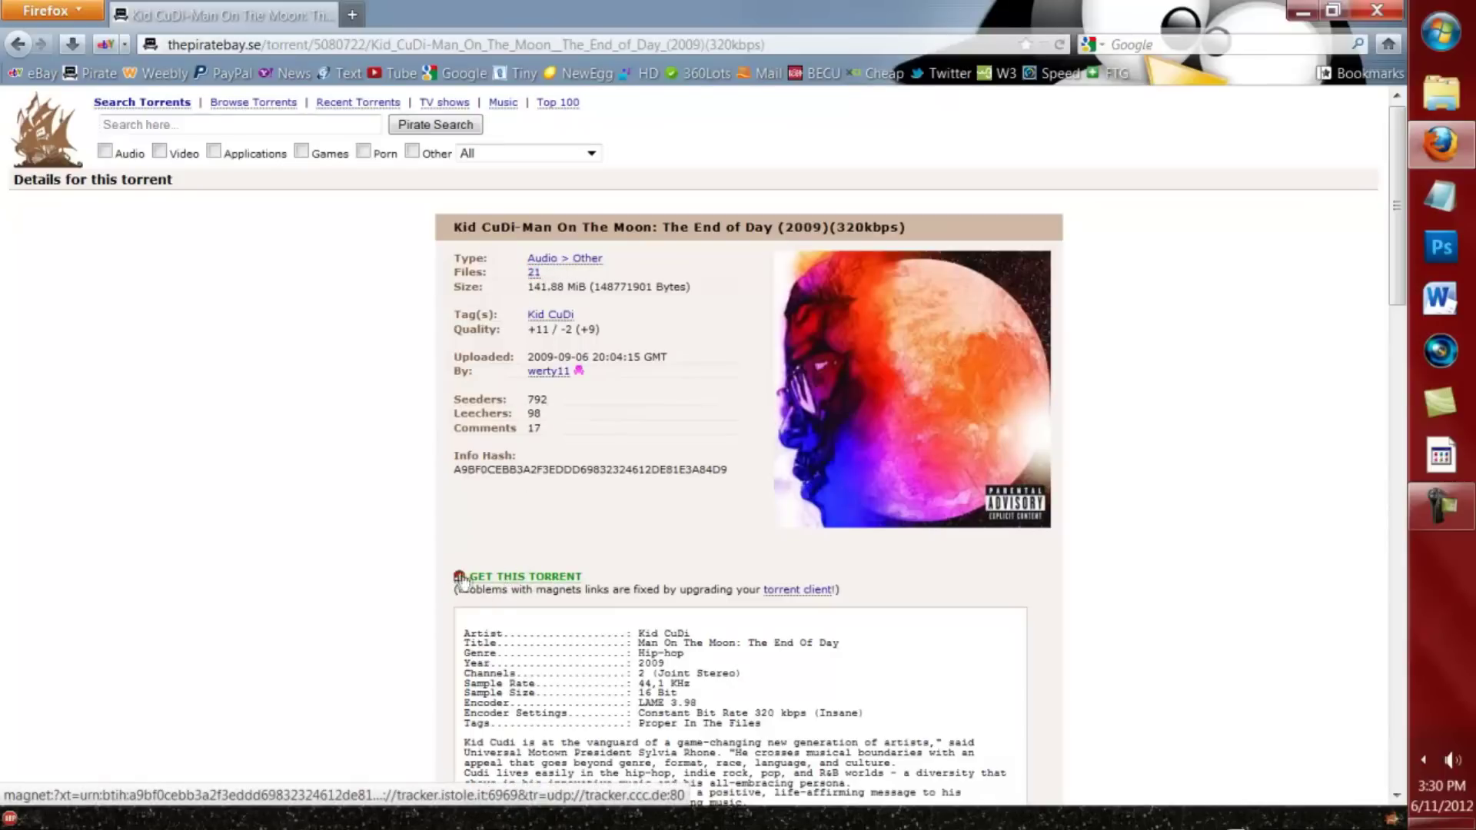
pyautogui.click(526, 577)
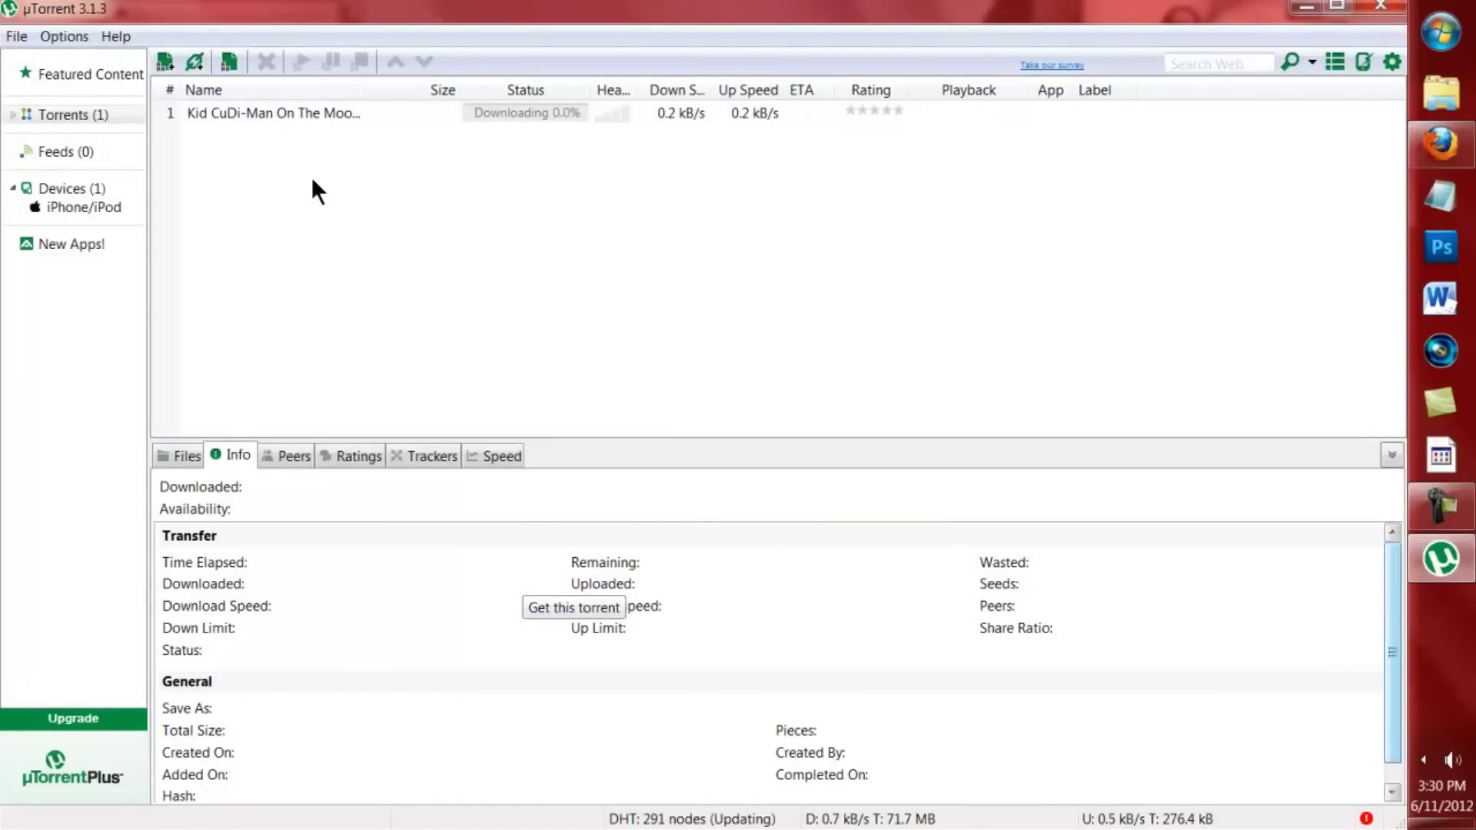
# Step: Set the Kid CuDi torrent's download location to the My Music\Man on the moon 2 folder
pyautogui.rightClick(286, 113)
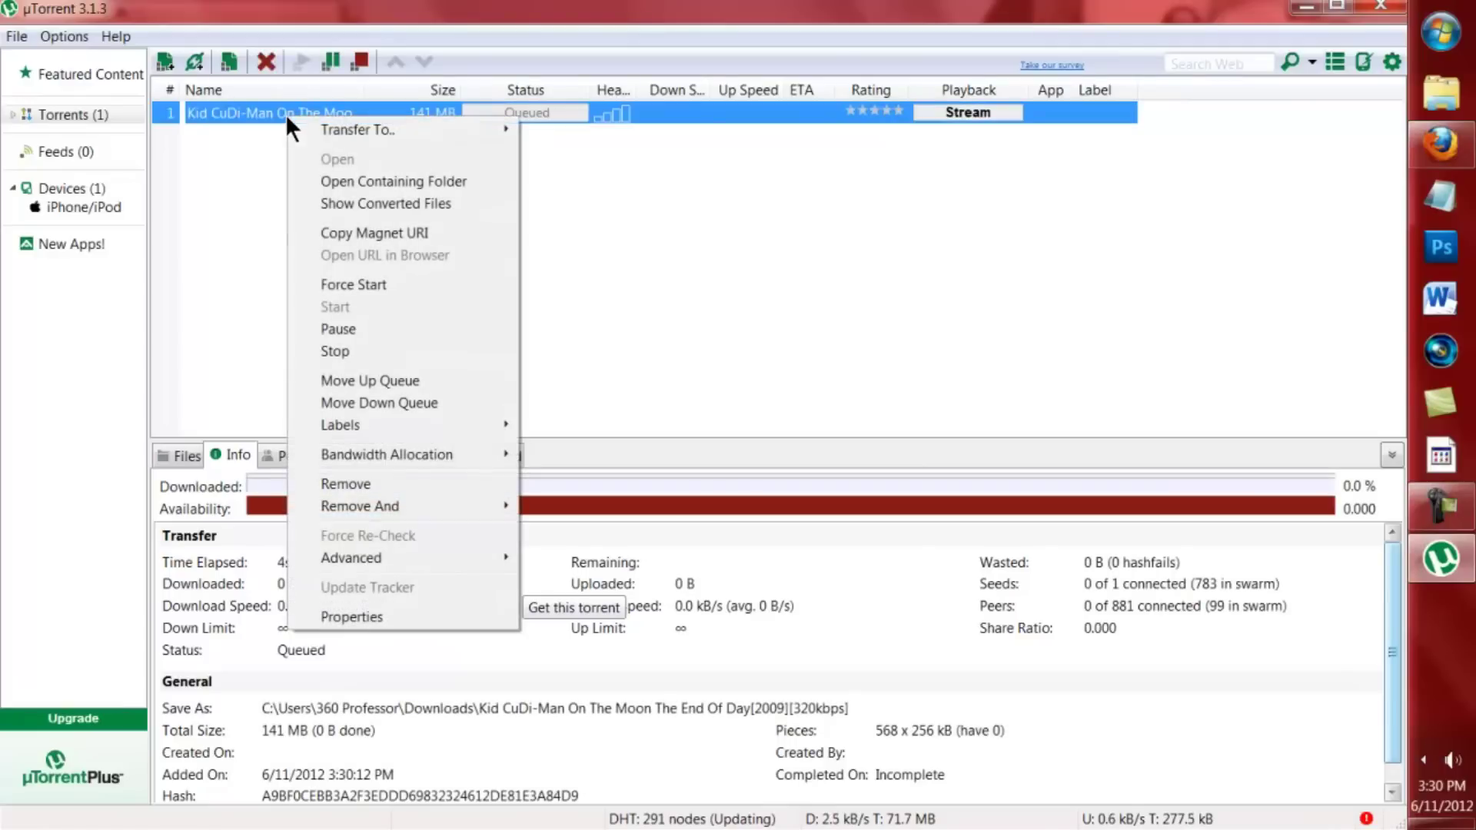
pyautogui.moveTo(390, 562)
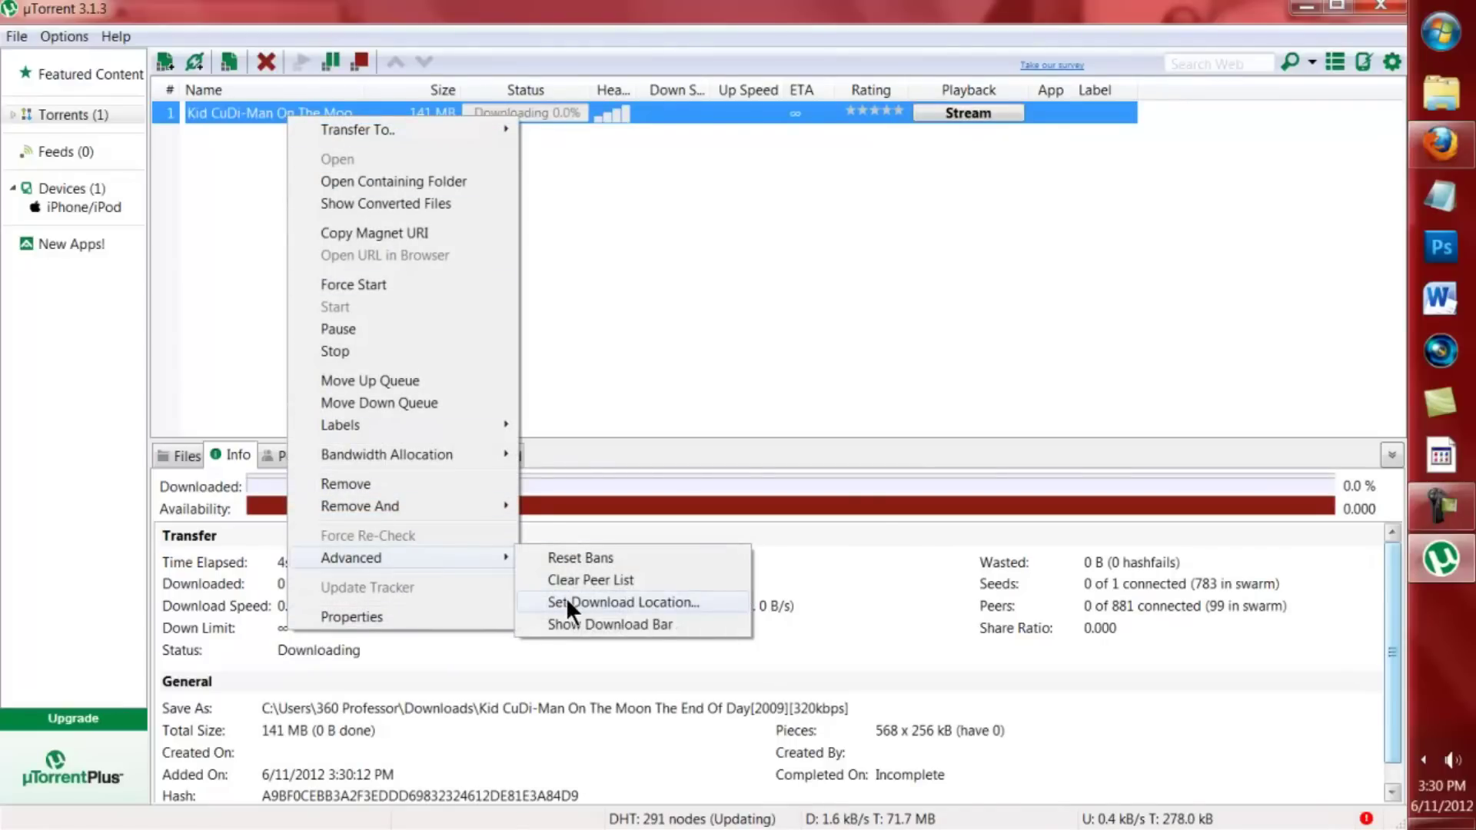
pyautogui.click(566, 599)
pyautogui.moveTo(288, 66); pyautogui.dragTo(539, 53)
pyautogui.click(381, 462)
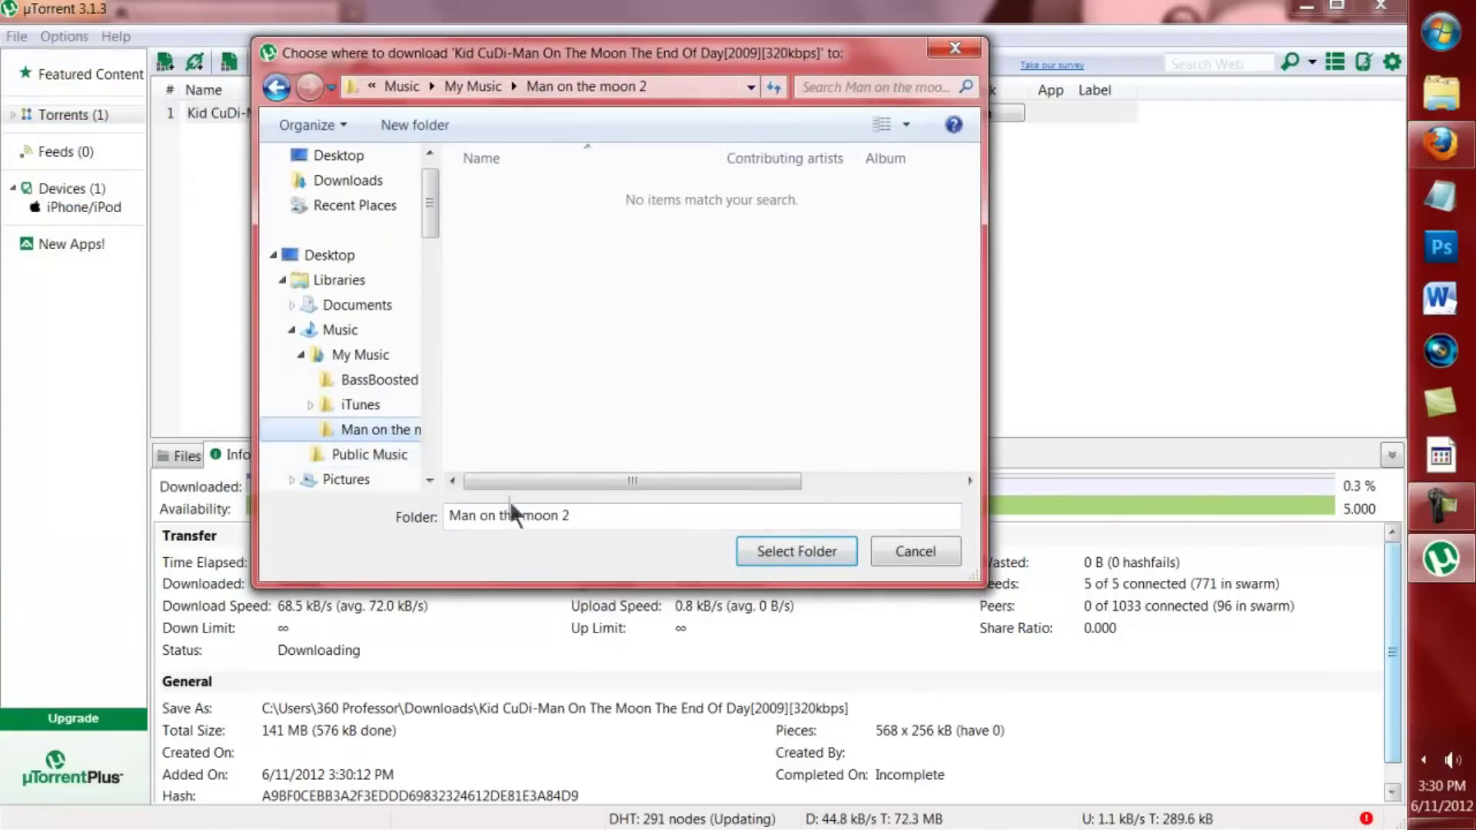
pyautogui.click(814, 549)
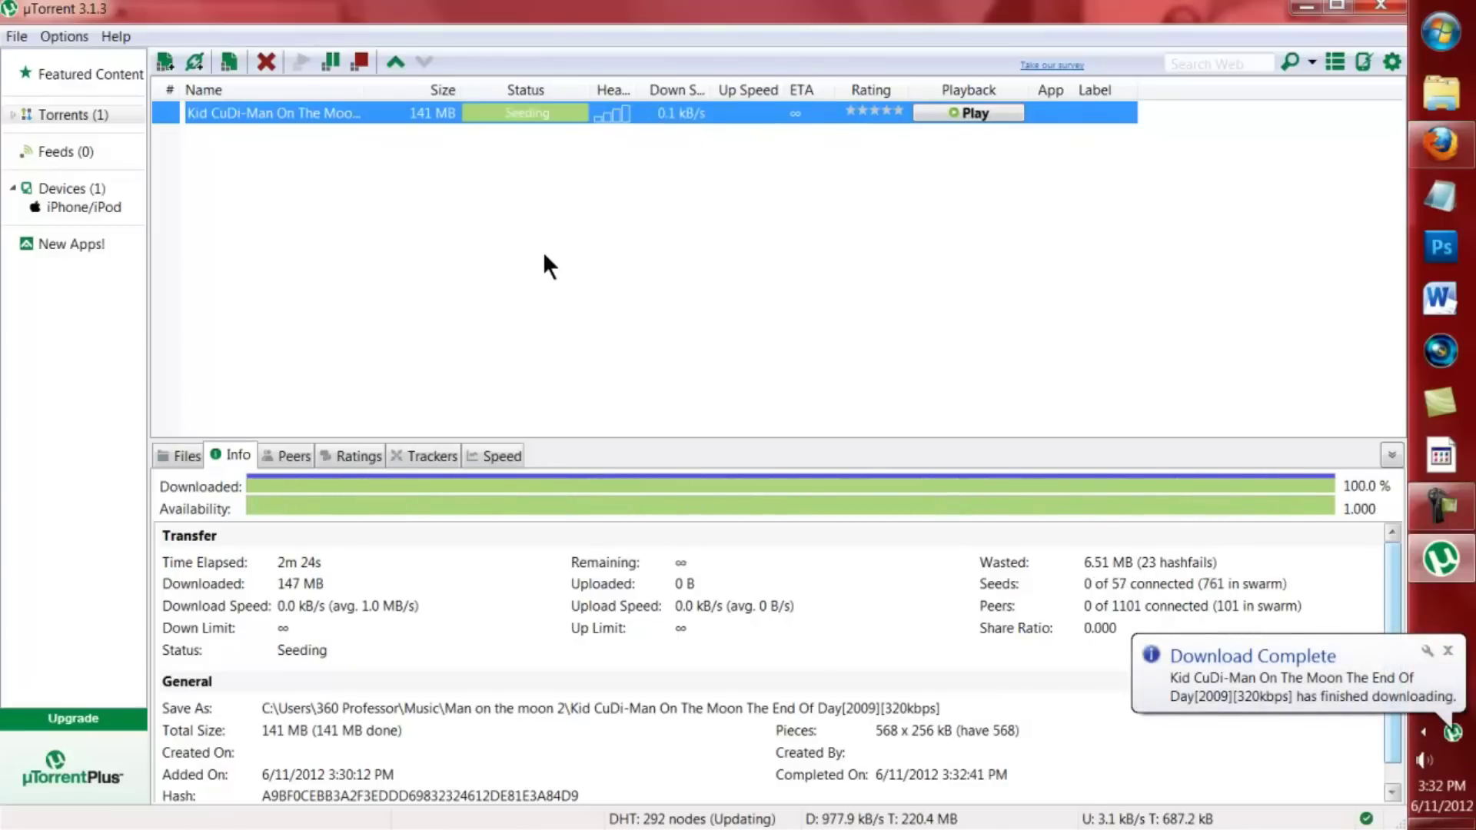
# Step: Stop the finished Kid CuDi torrent from seeding and minimize uTorrent
pyautogui.rightClick(515, 116)
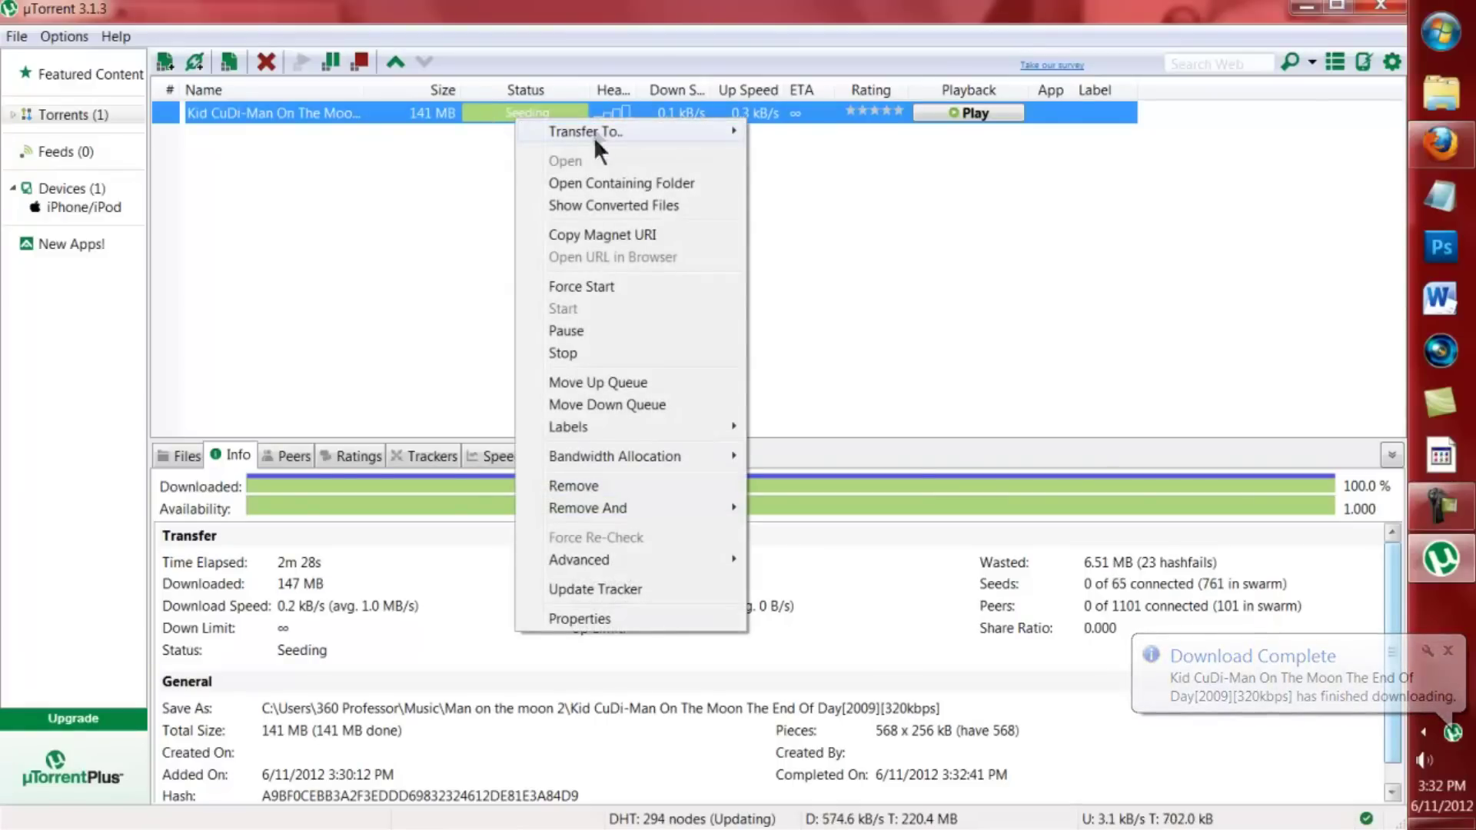
pyautogui.click(565, 350)
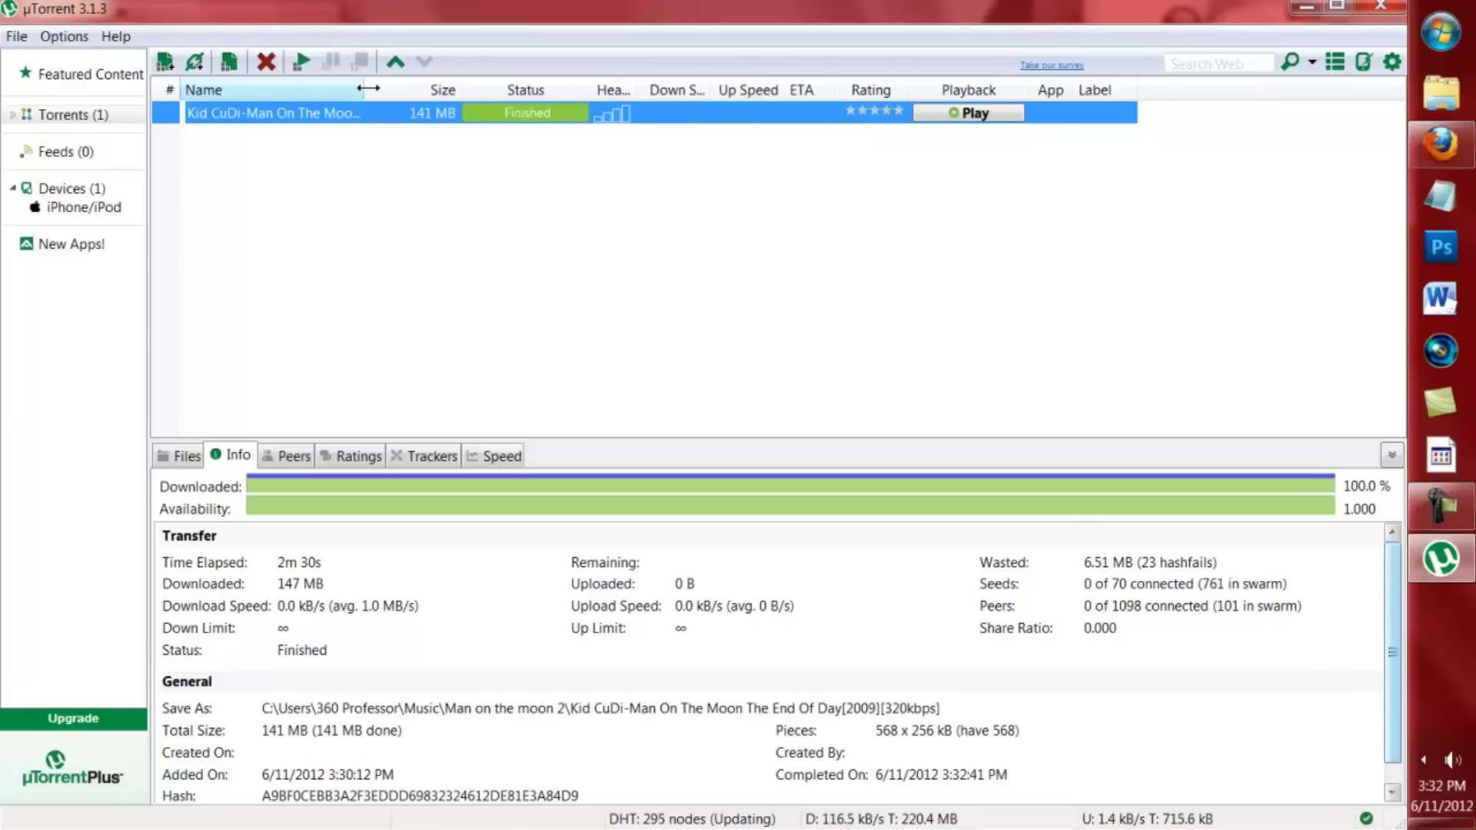
pyautogui.rightClick(492, 114)
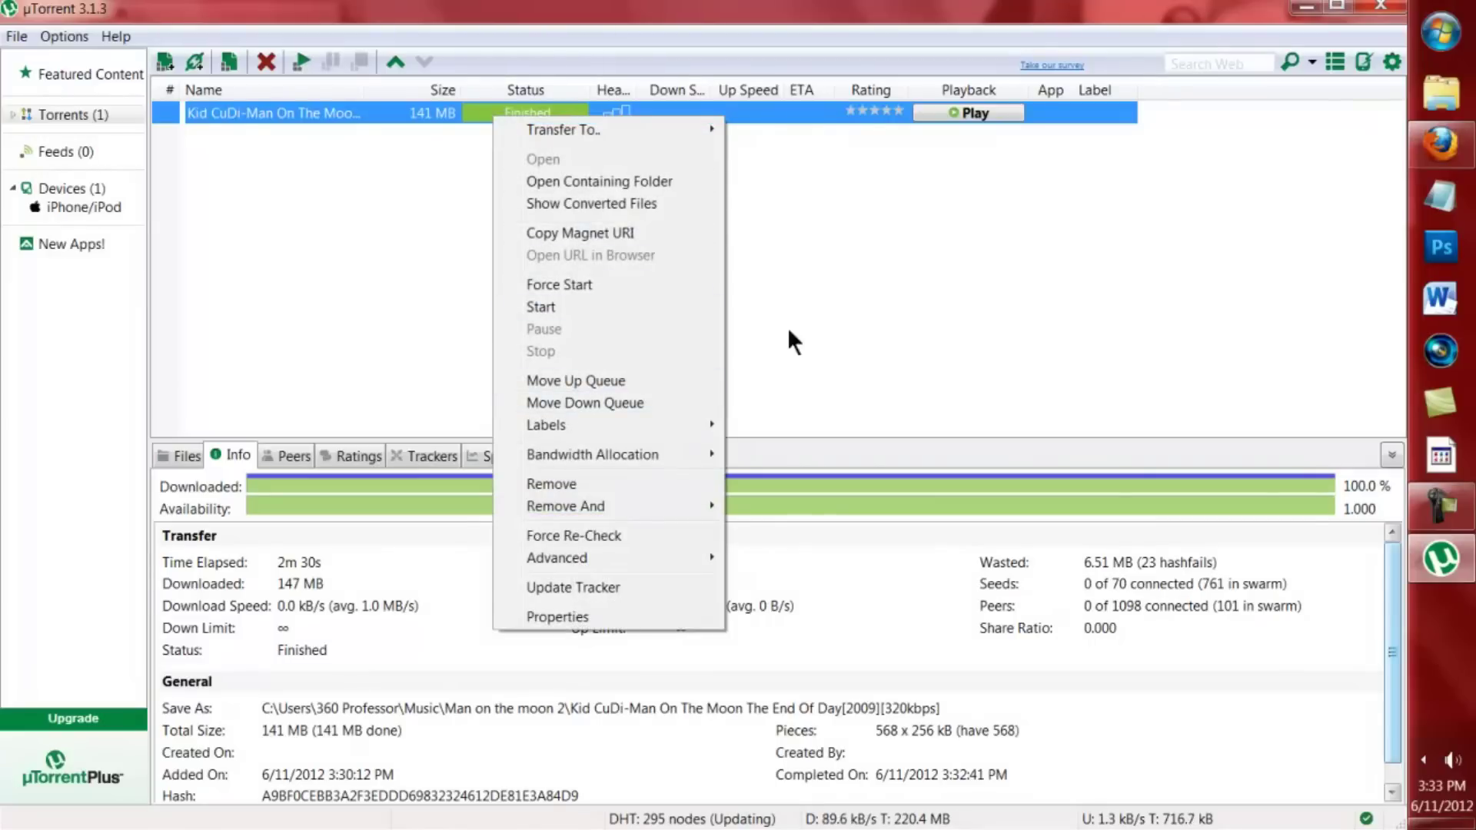
pyautogui.click(772, 322)
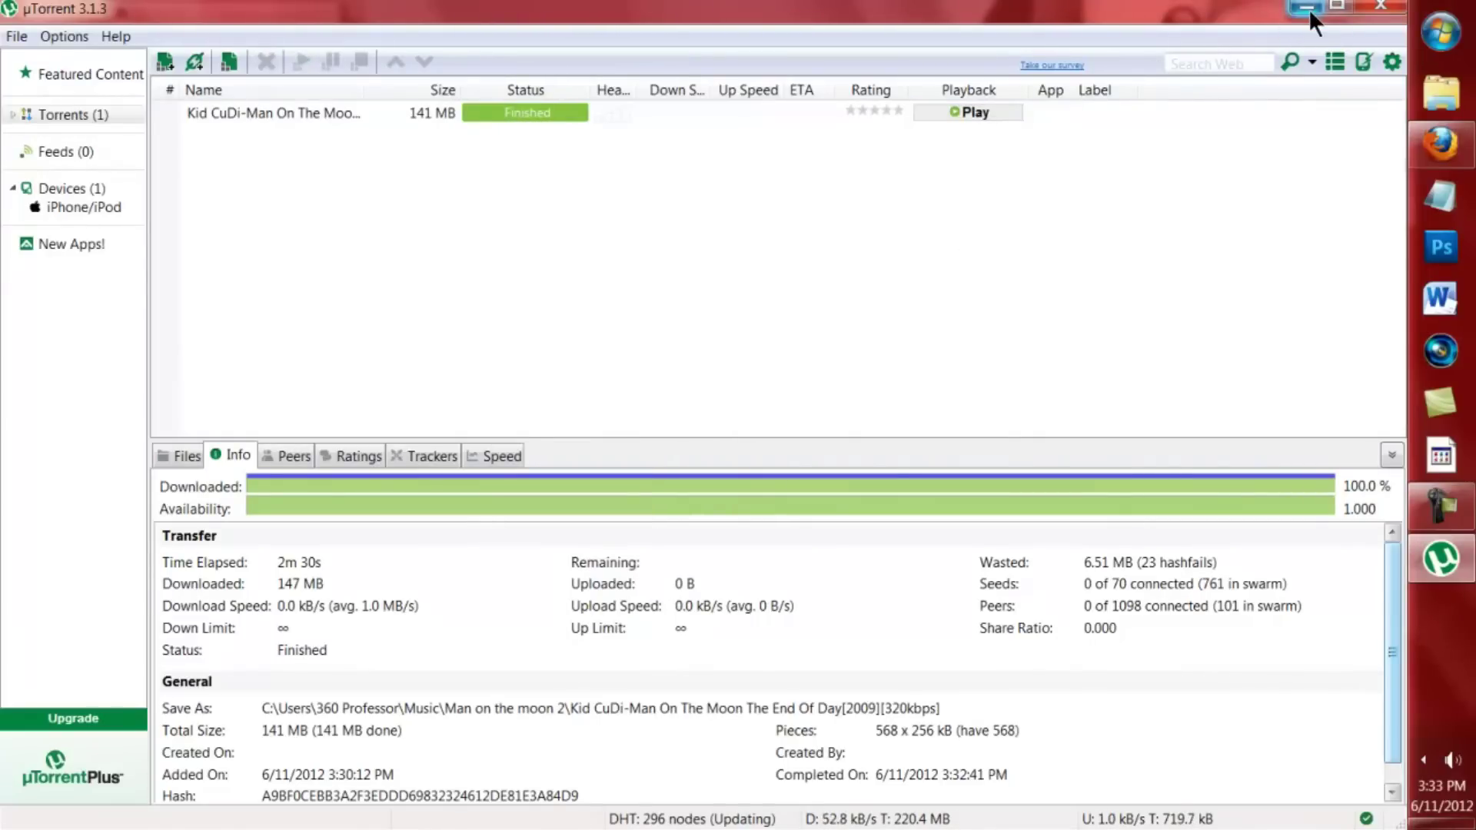
pyautogui.click(1307, 7)
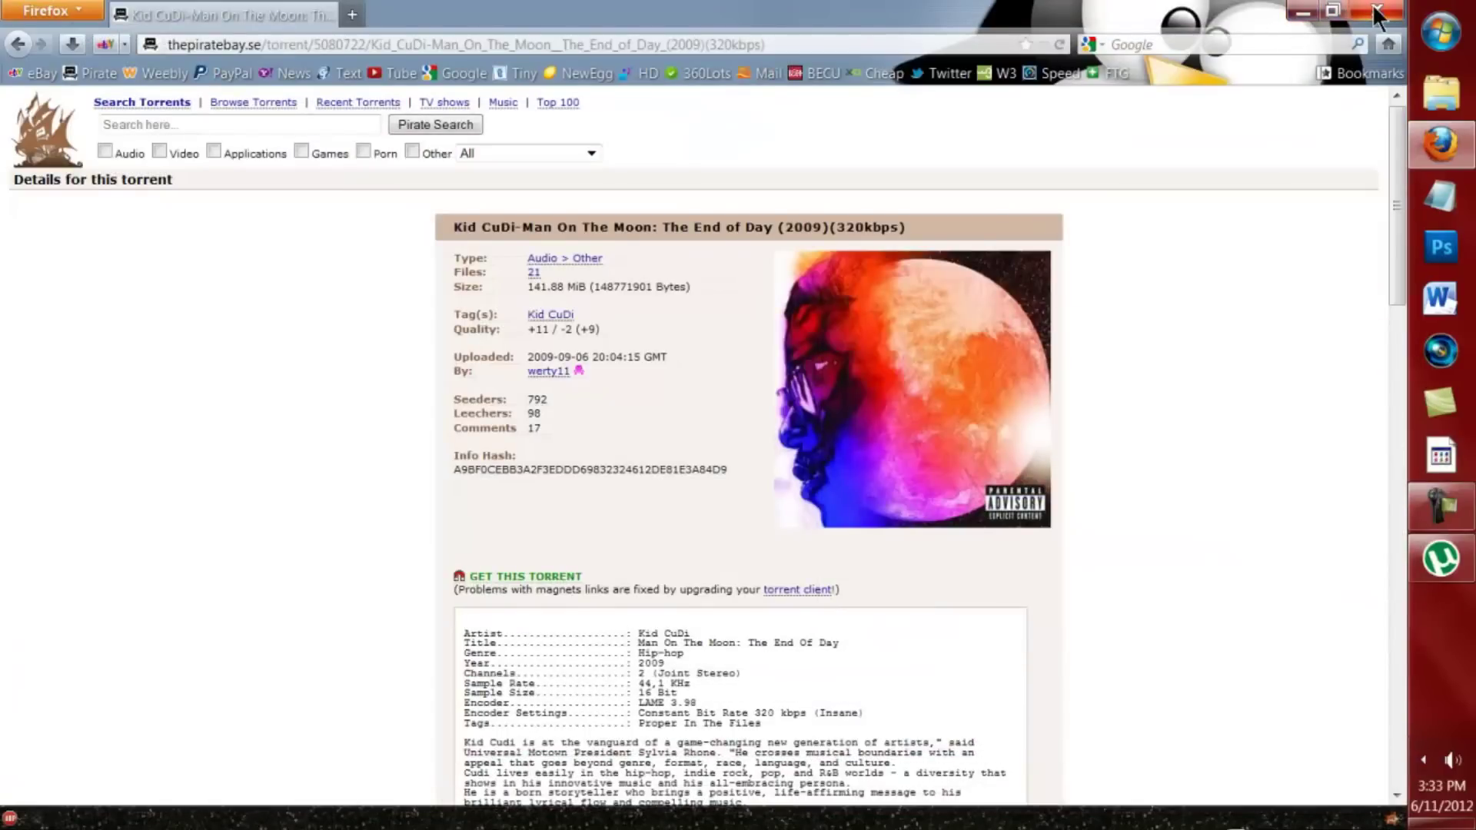
# Step: Close Firefox, confirm the Kid CuDi folder in Music\Man on the moon 2 holds 21 items, then close Explorer
pyautogui.click(1376, 14)
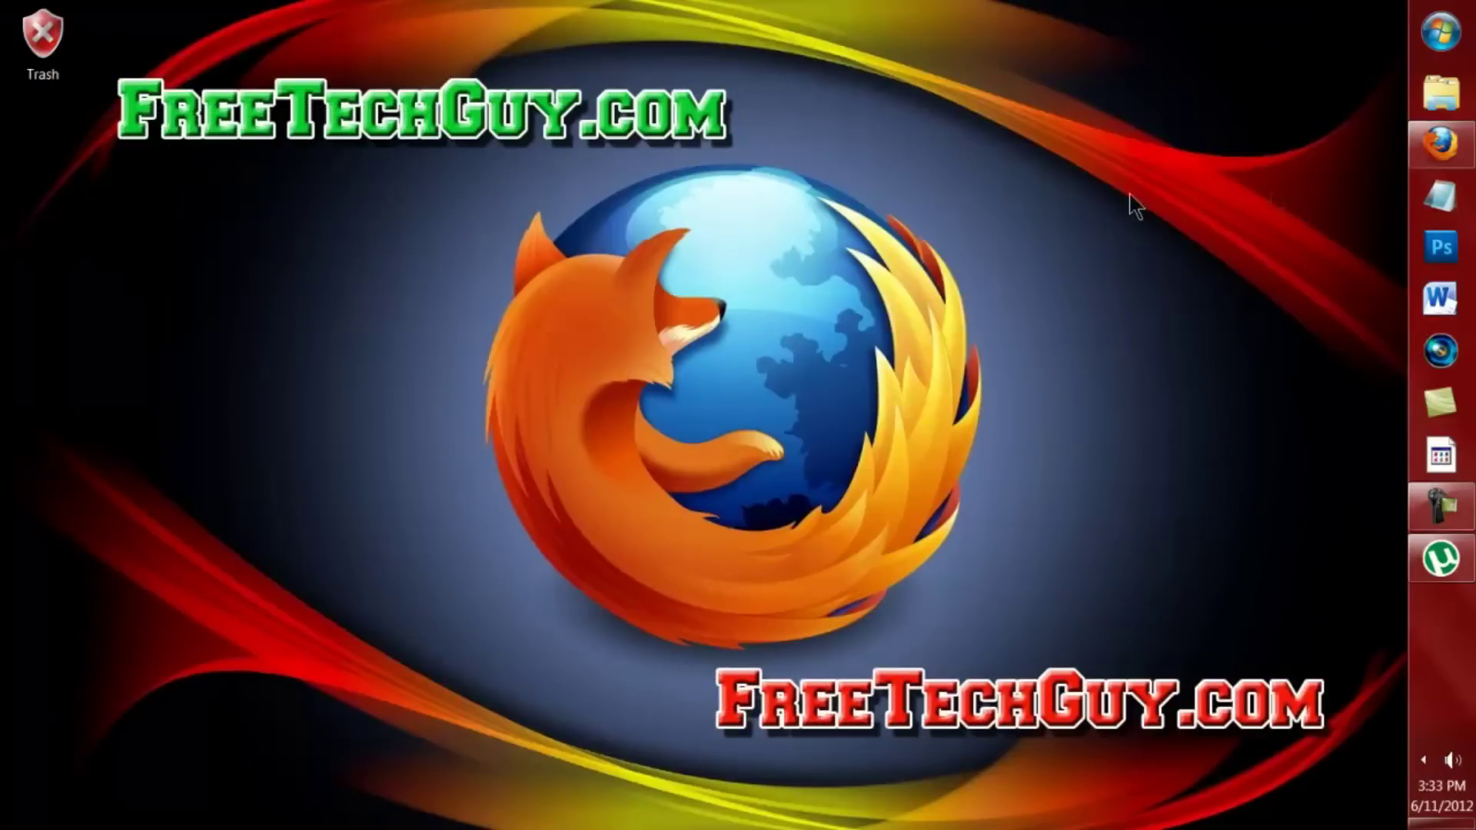
pyautogui.click(1439, 92)
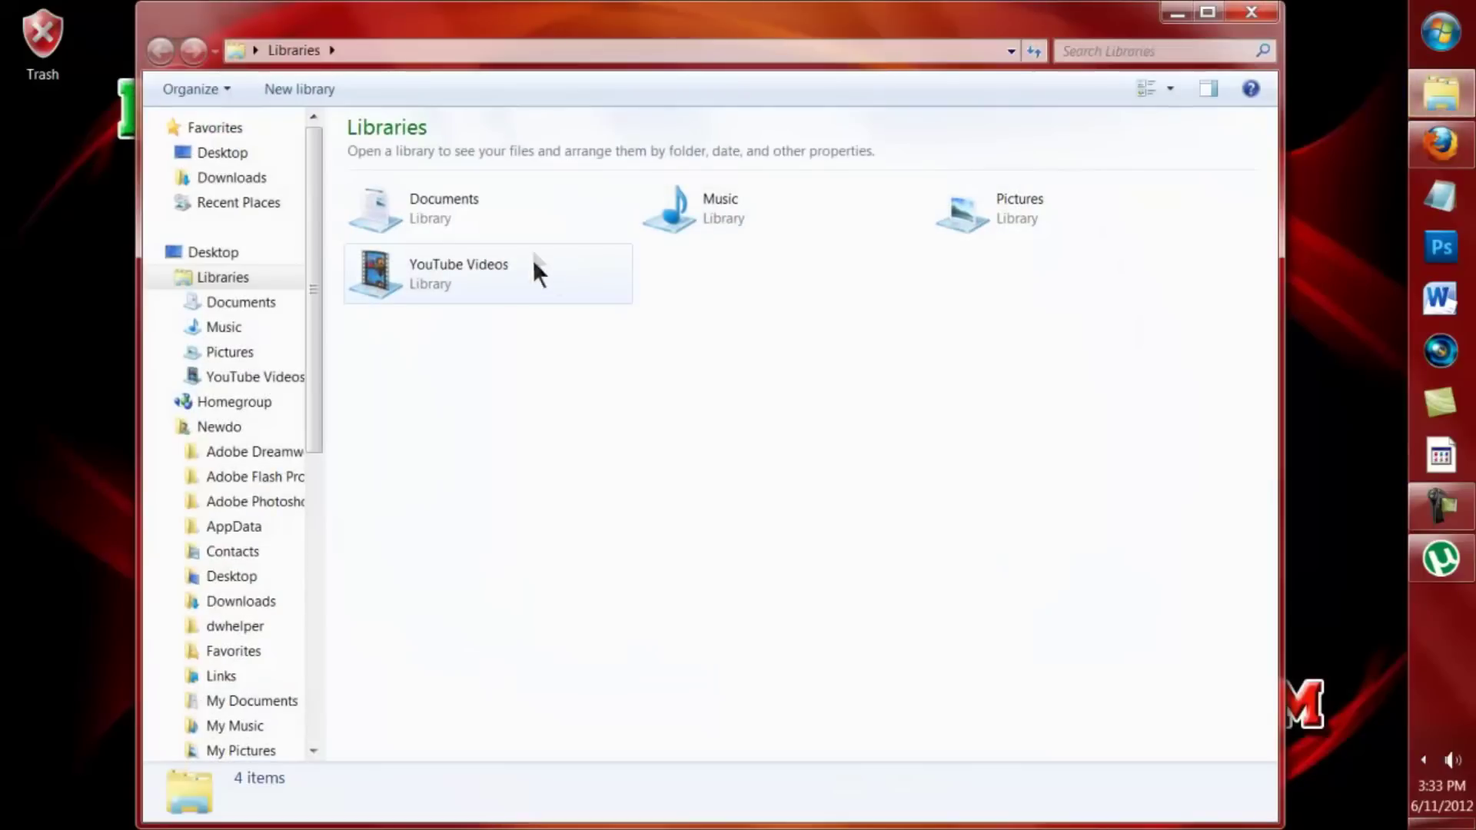
pyautogui.doubleClick(667, 206)
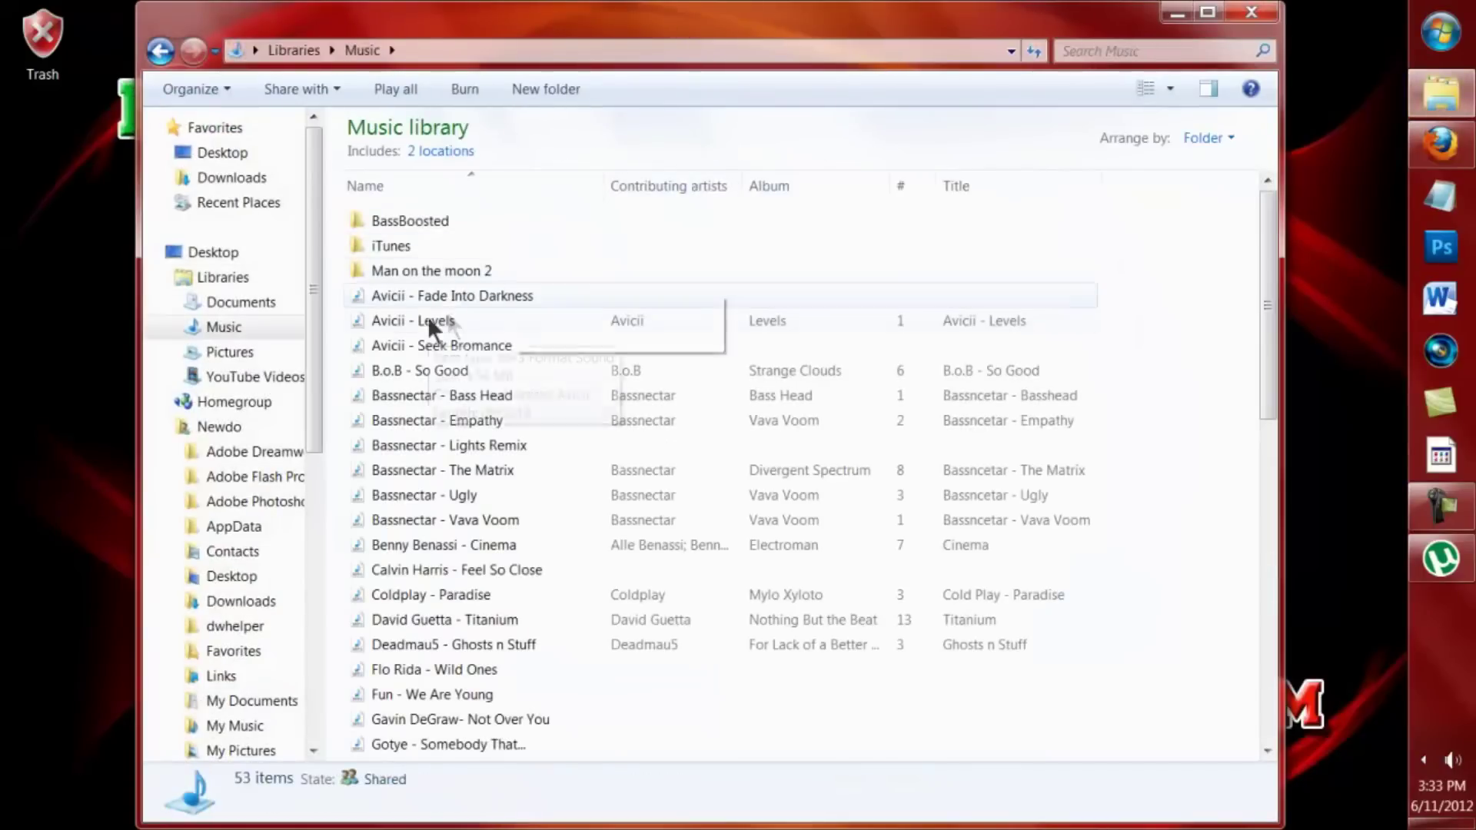
pyautogui.doubleClick(423, 270)
pyautogui.doubleClick(451, 220)
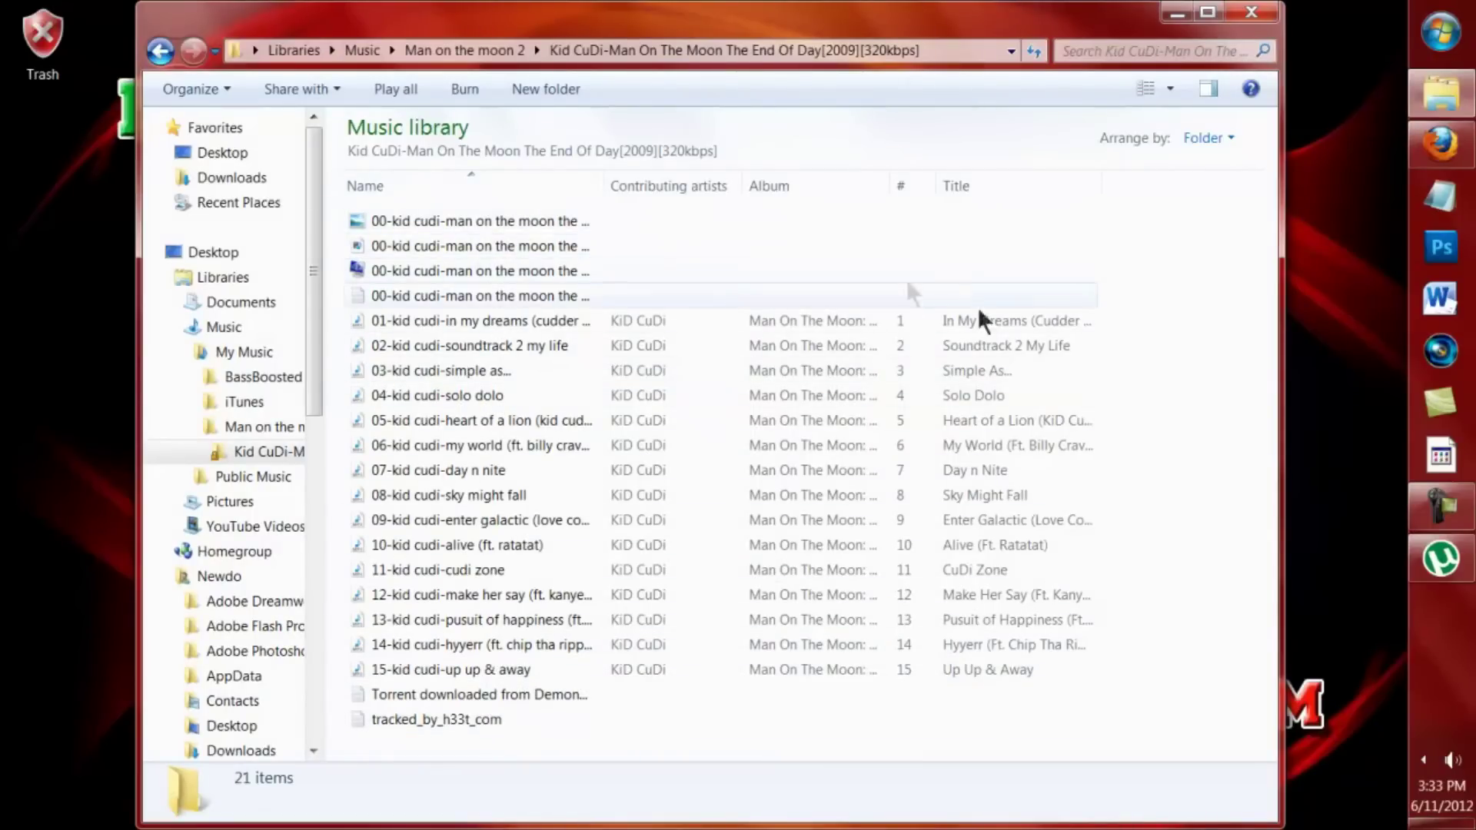
pyautogui.click(164, 49)
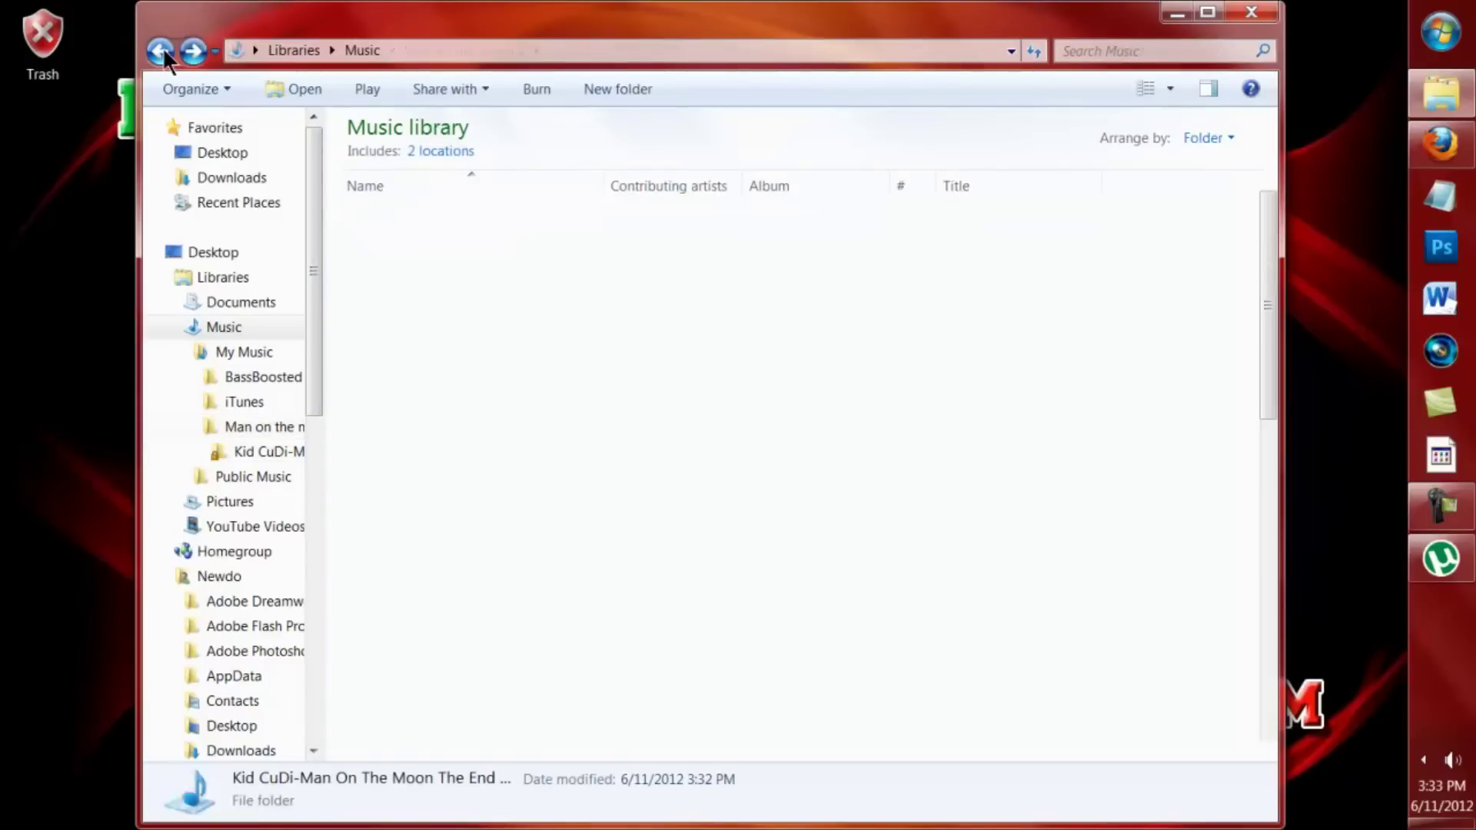
pyautogui.click(1251, 14)
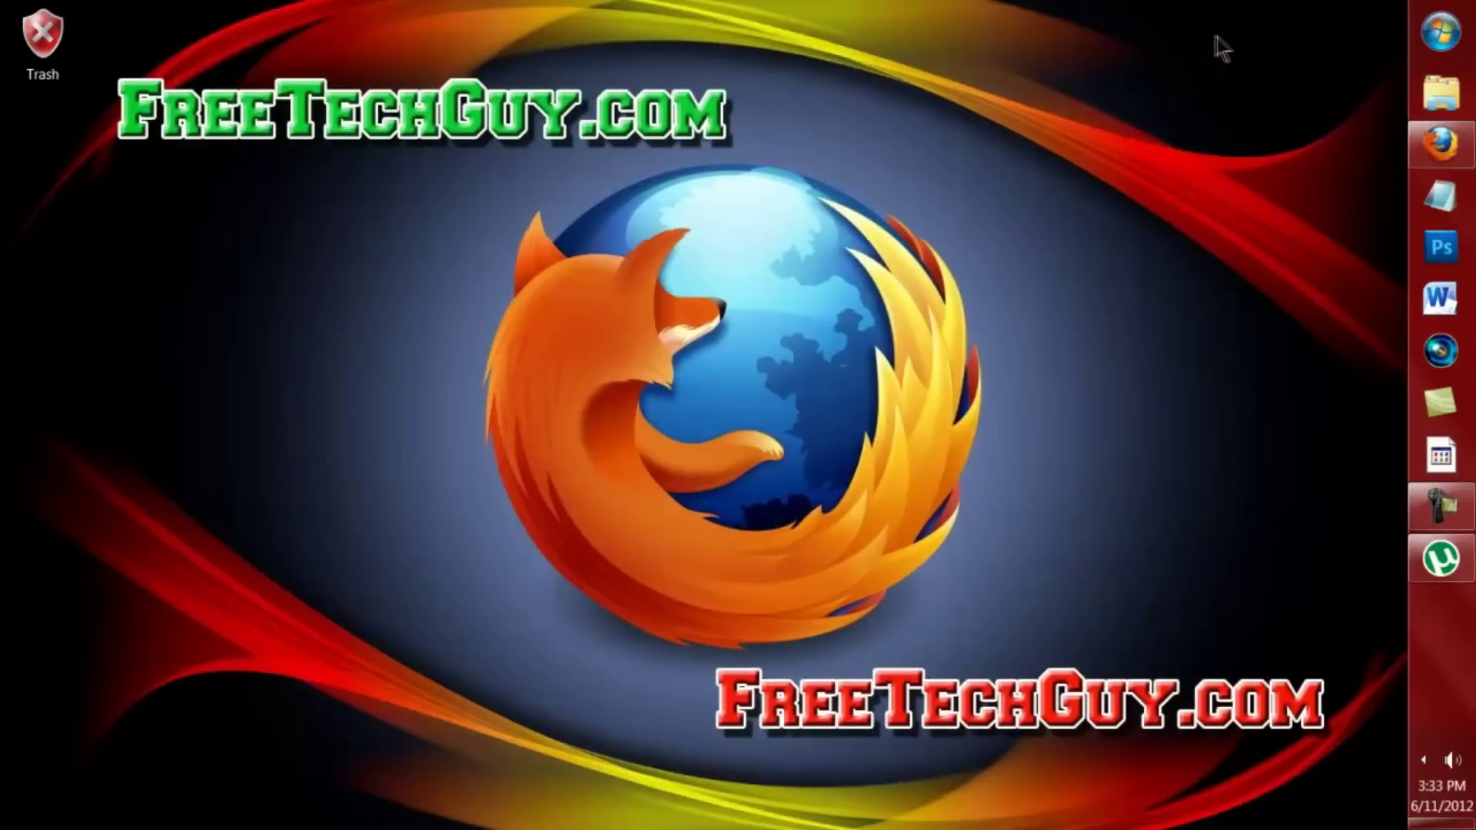
pyautogui.click(1436, 561)
# Step: Remove the Kid CuDi torrent from uTorrent using Remove And > Delete Data
pyautogui.rightClick(316, 112)
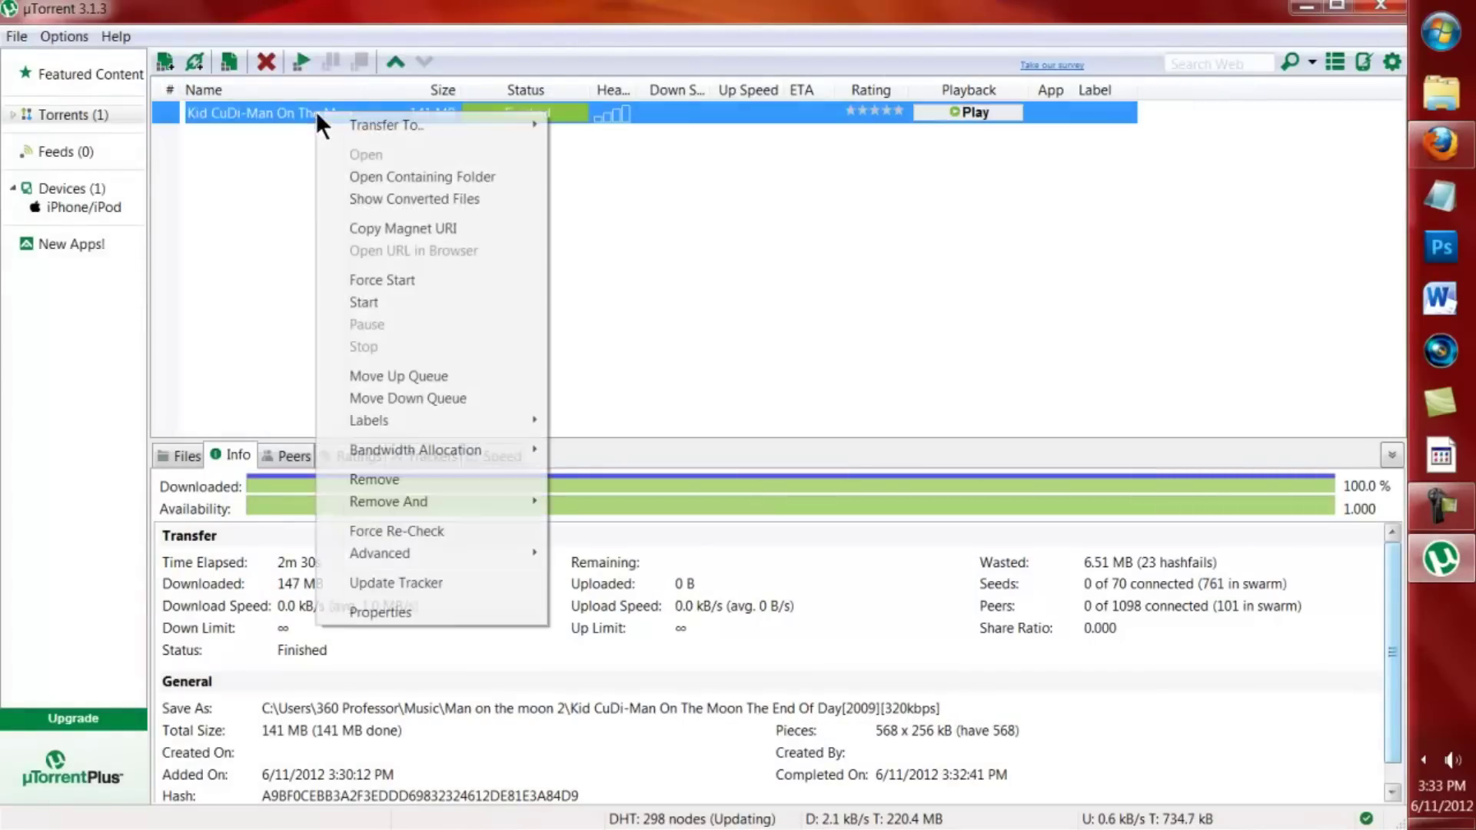
pyautogui.moveTo(396, 501)
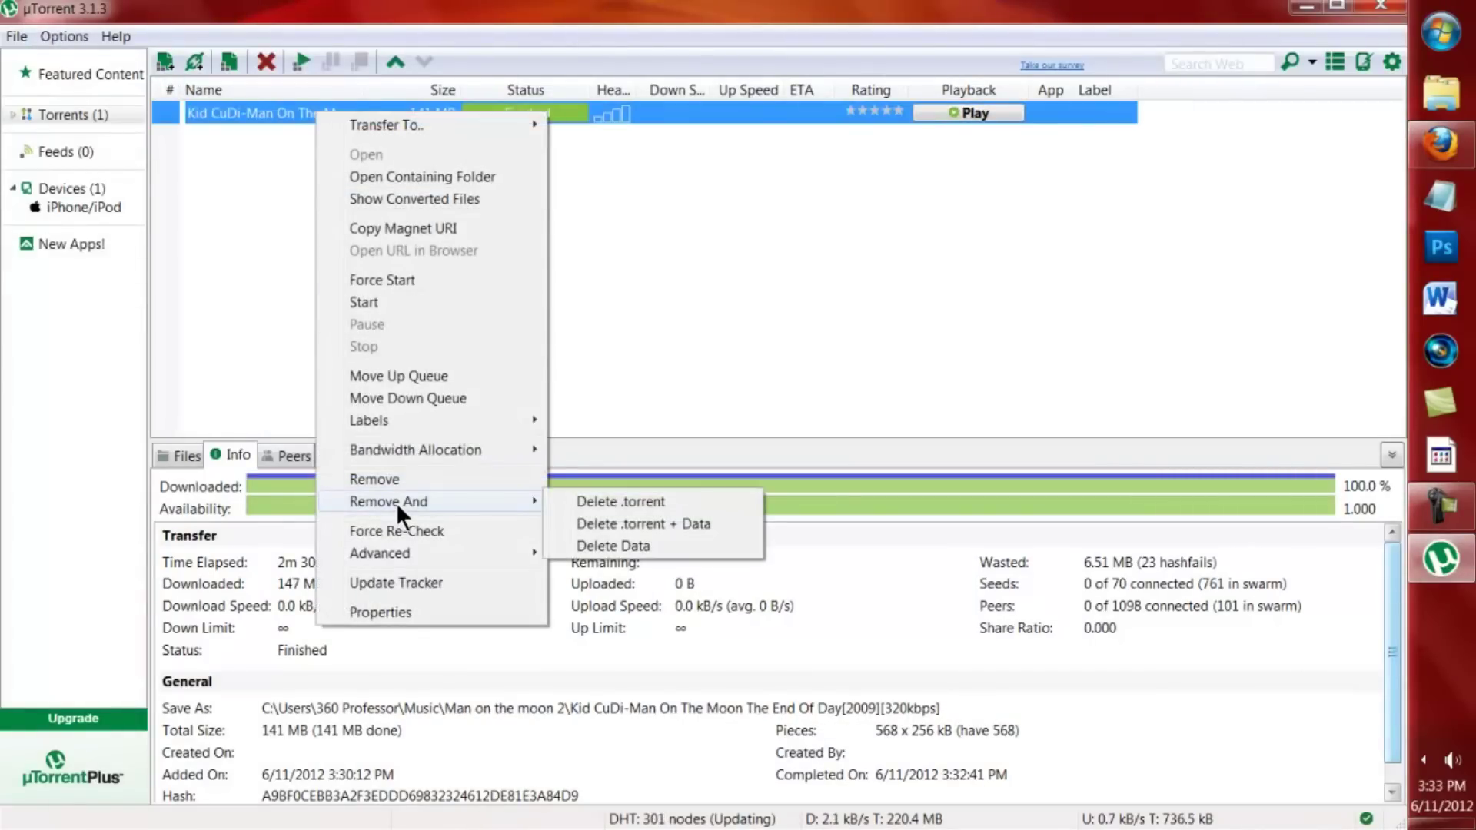
pyautogui.click(625, 545)
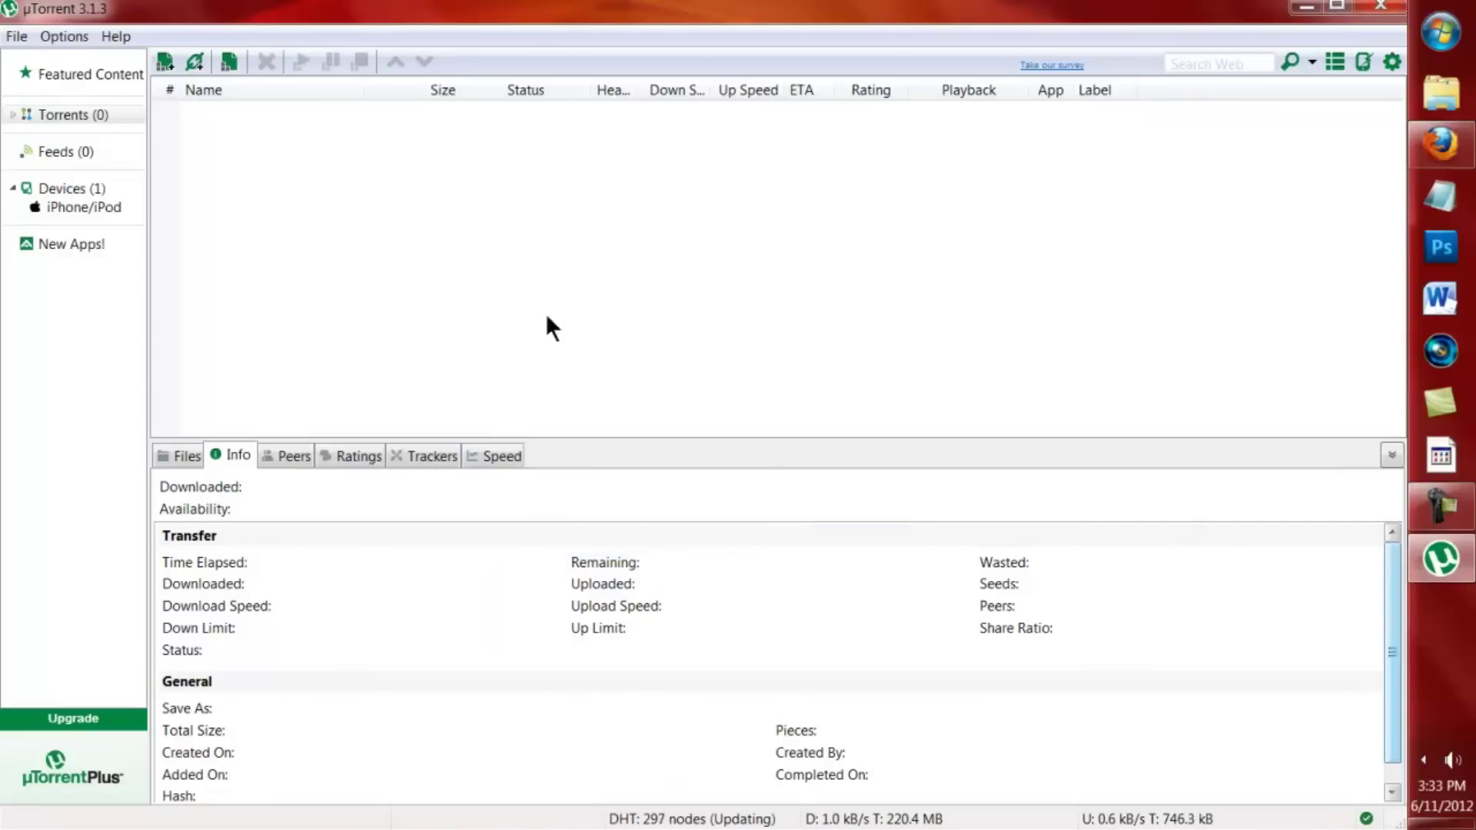